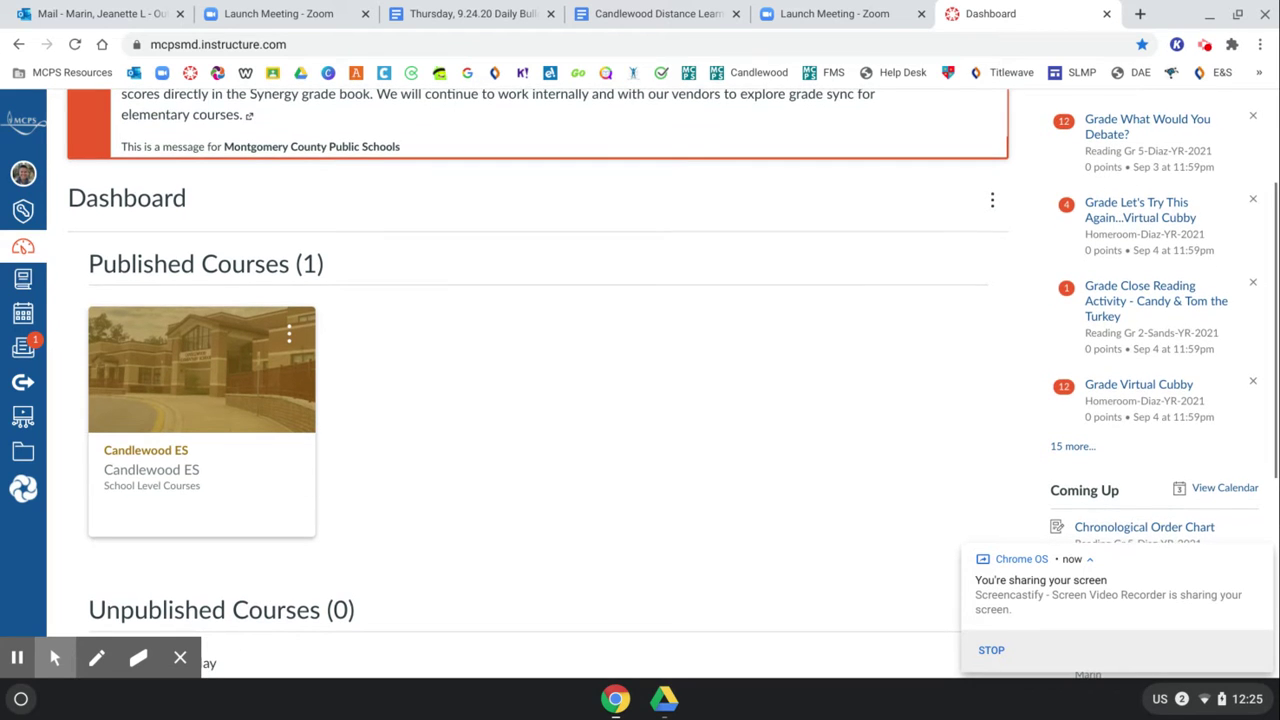
- Open the Candlewood ES course from the dashboard
scroll(538, 380, down, 1)
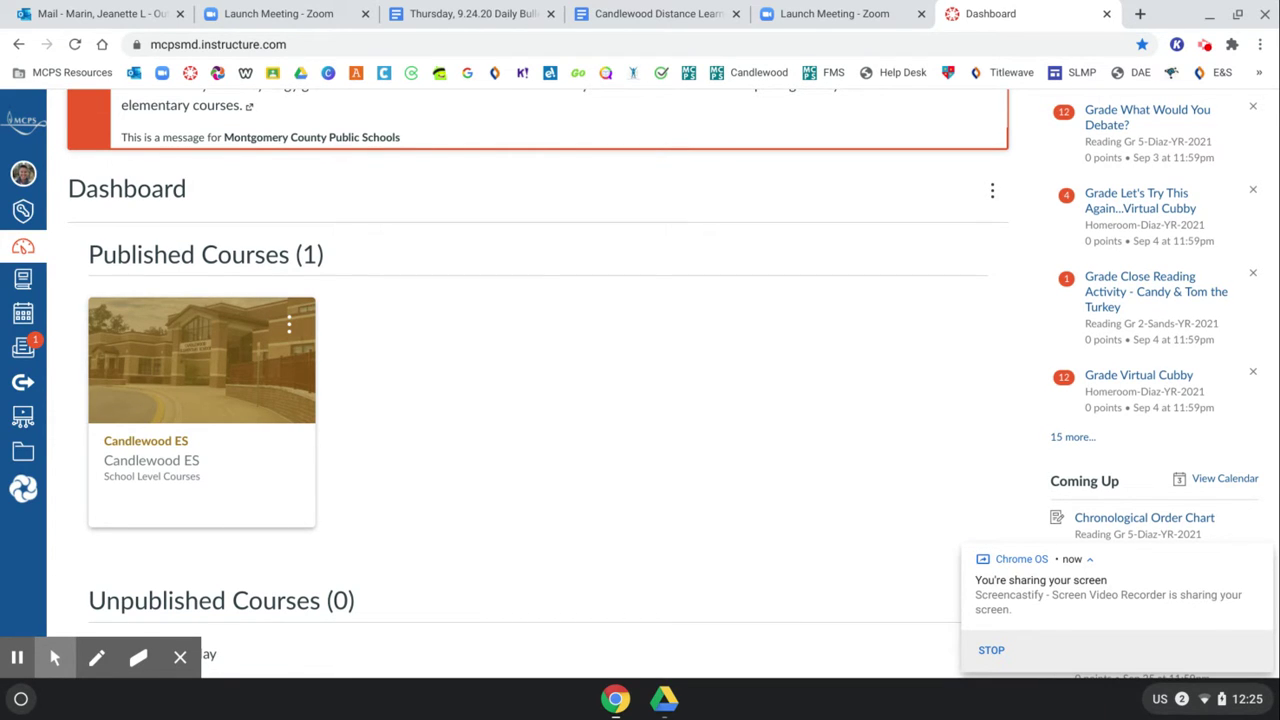
scroll(538, 380, up, 1)
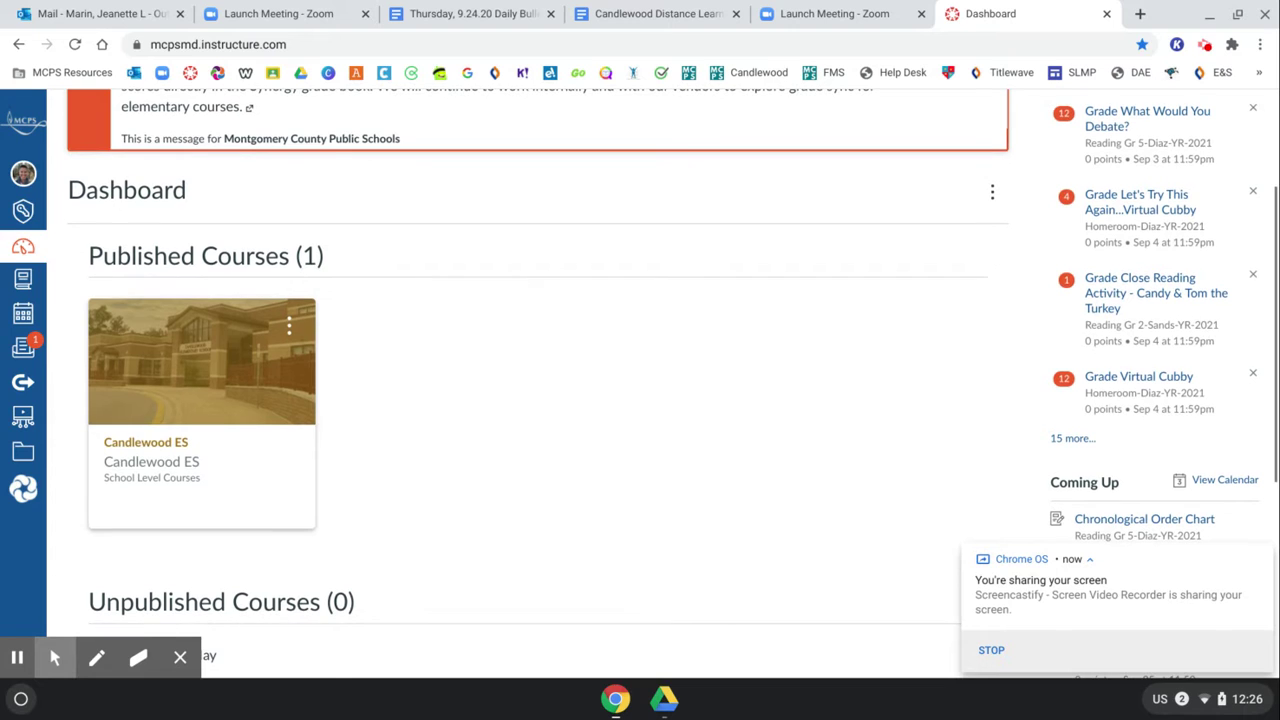
scroll(538, 380, up, 1)
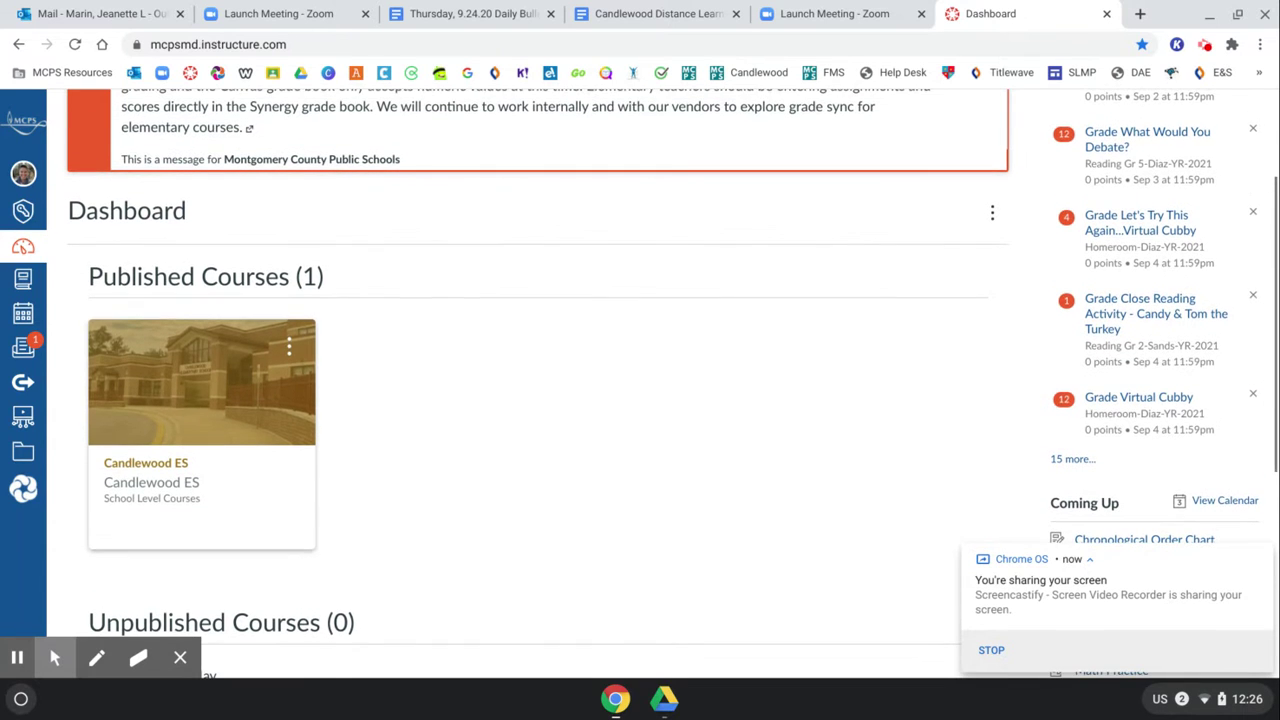
scroll(538, 380, up, 1)
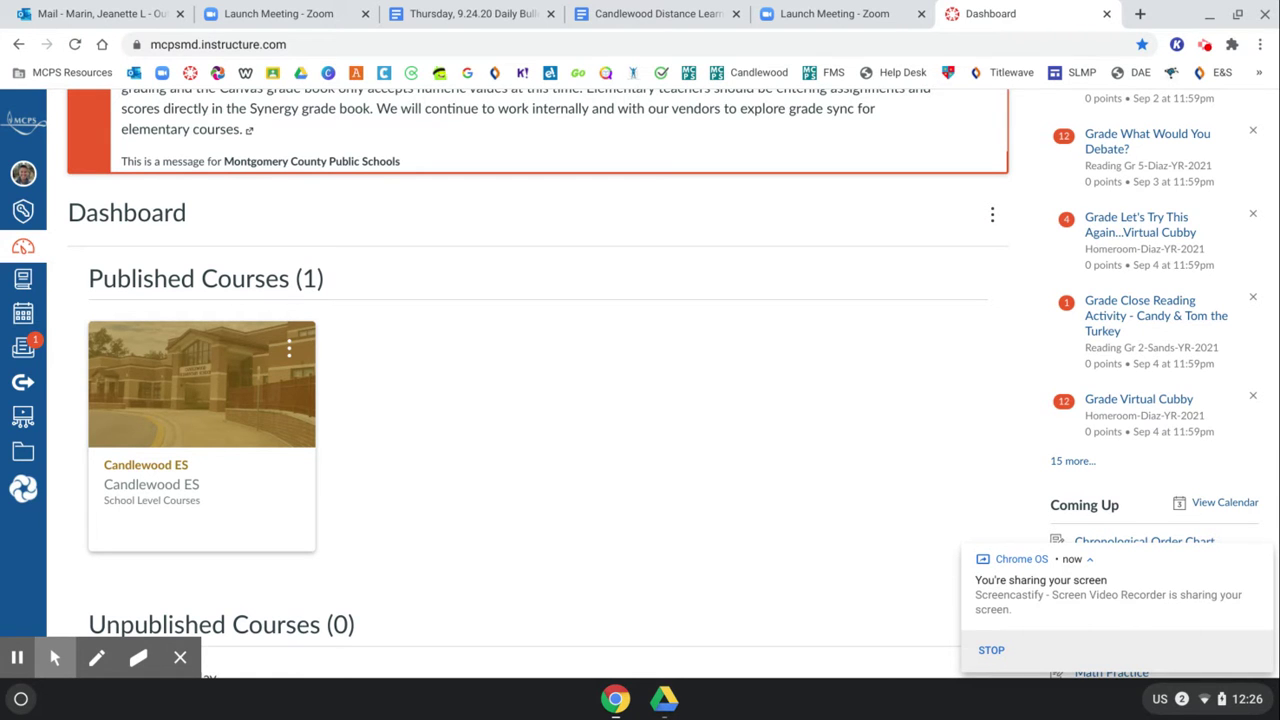
scroll(538, 380, down, 2)
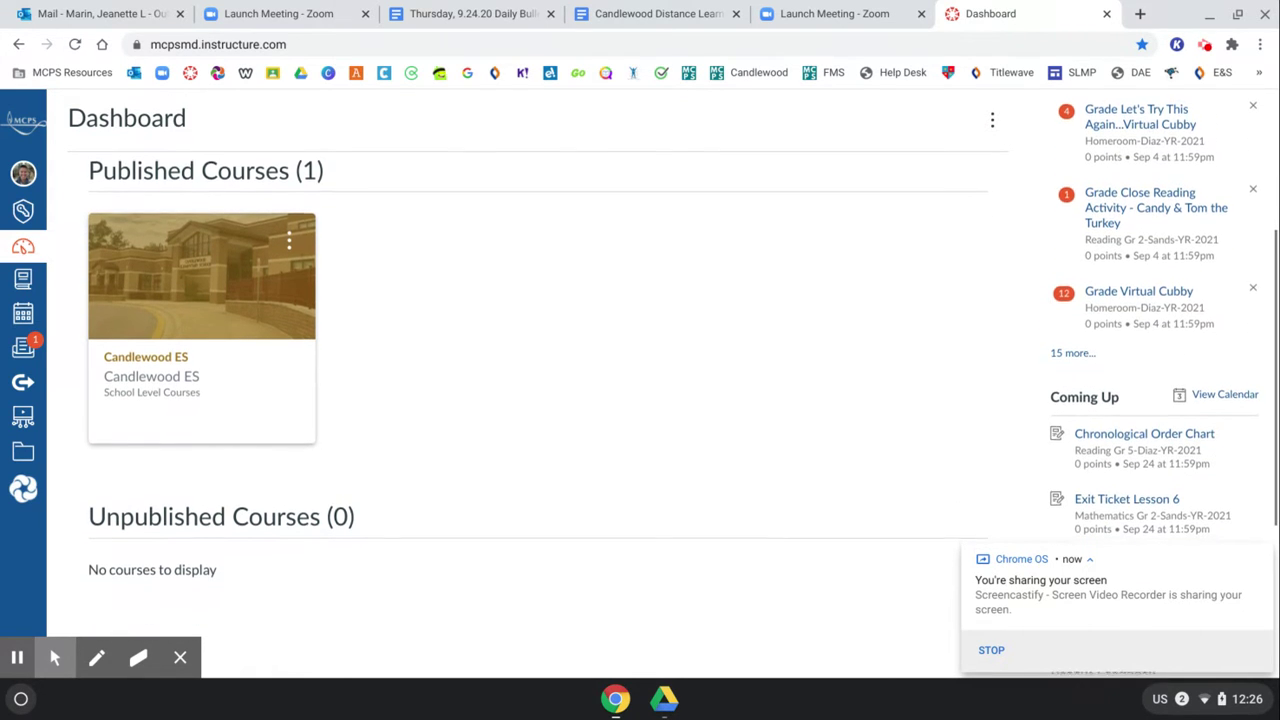
scroll(538, 380, down, 1)
scroll(538, 380, down, 1)
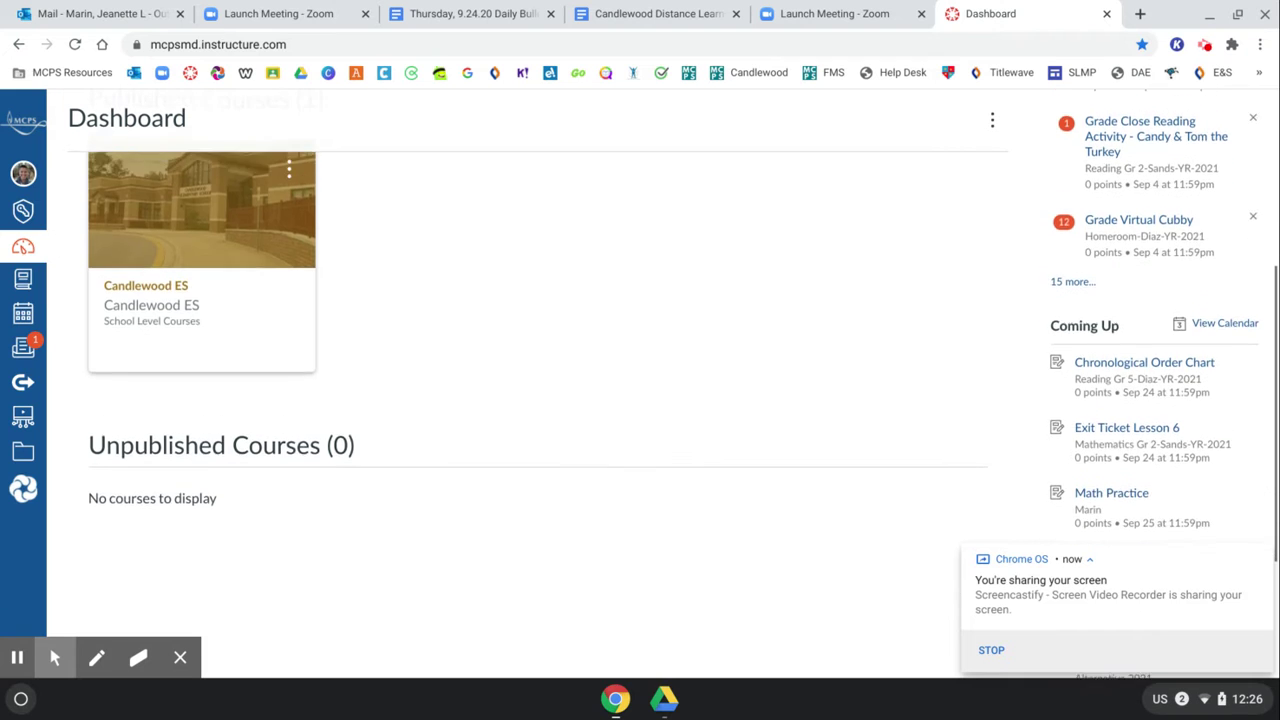
scroll(538, 380, up, 3)
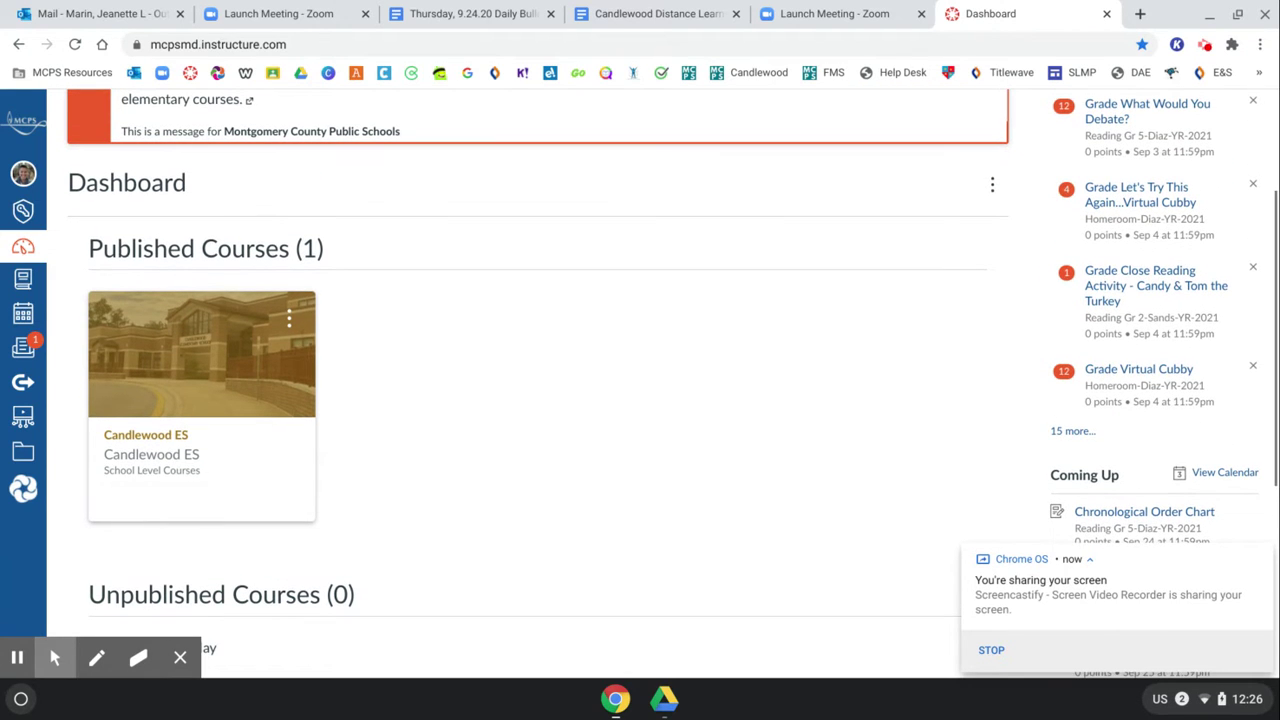
click(170, 455)
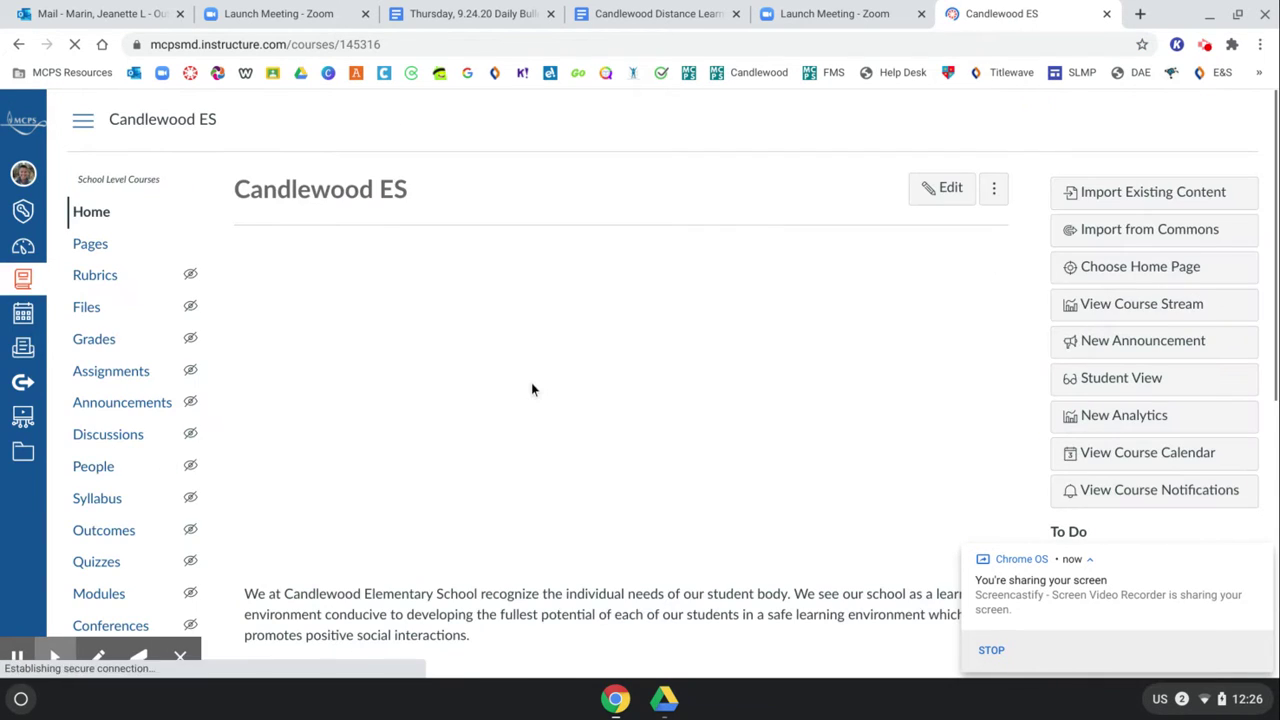
- Go through the Media Center quick links to the Usernames and Passwords page
scroll(532, 389, down, 2)
scroll(531, 389, down, 1)
scroll(531, 389, down, 3)
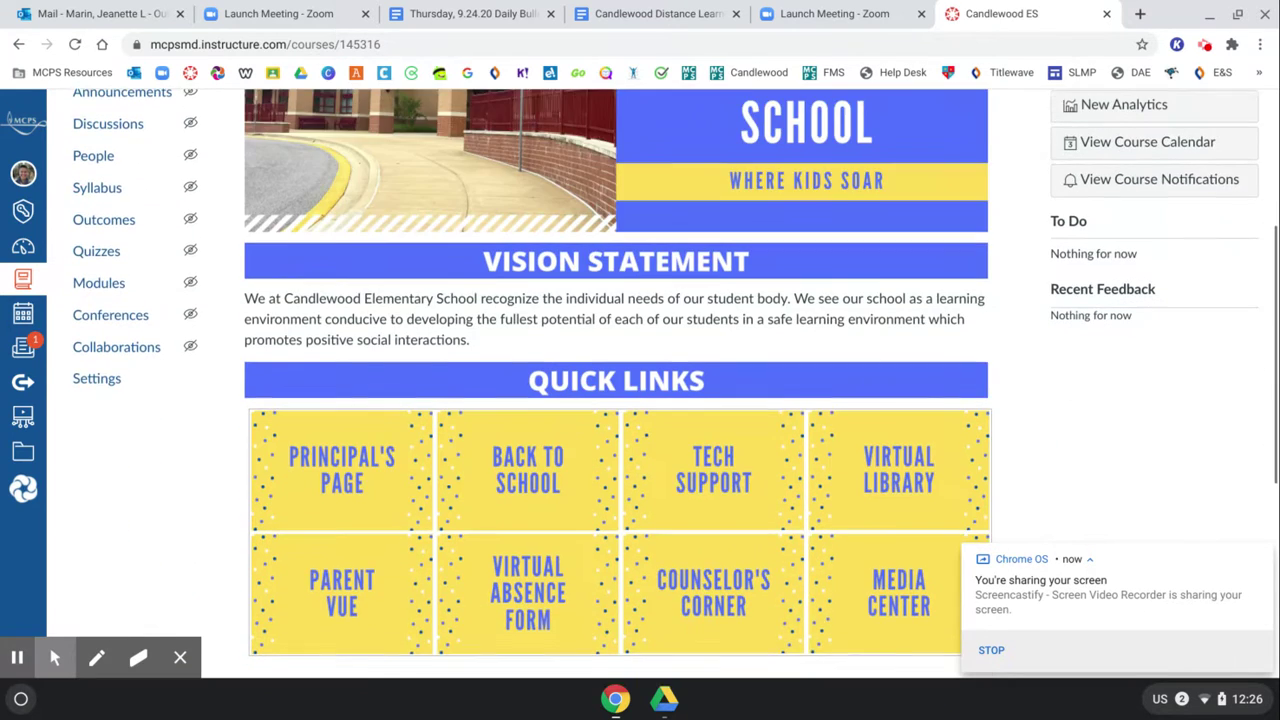
scroll(622, 492, down, 1)
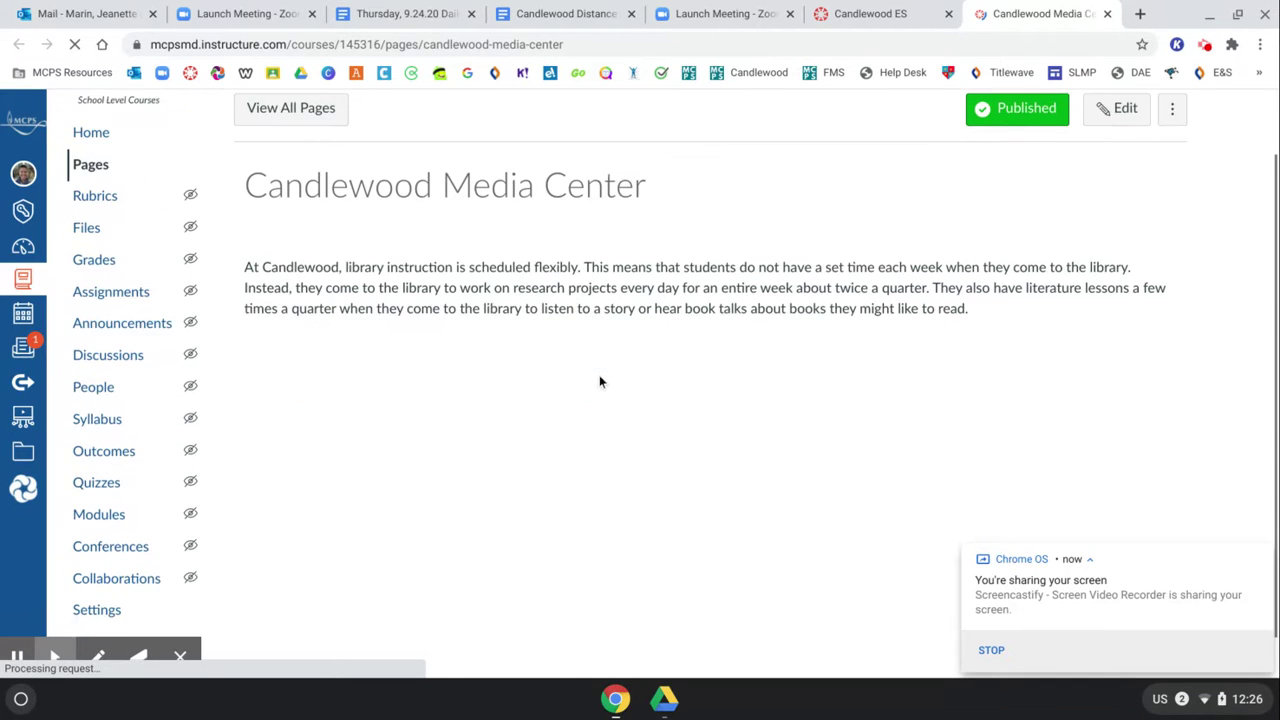
scroll(599, 375, down, 1)
scroll(599, 378, down, 1)
scroll(610, 385, down, 2)
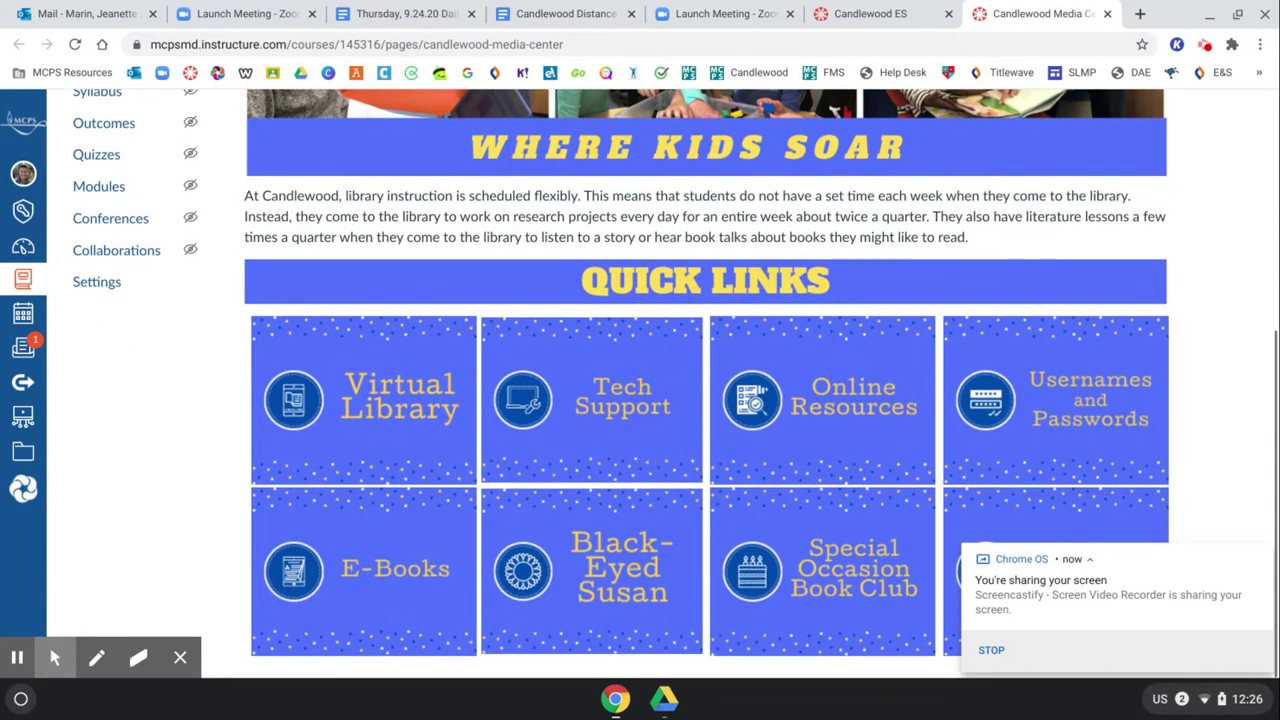
click(1020, 397)
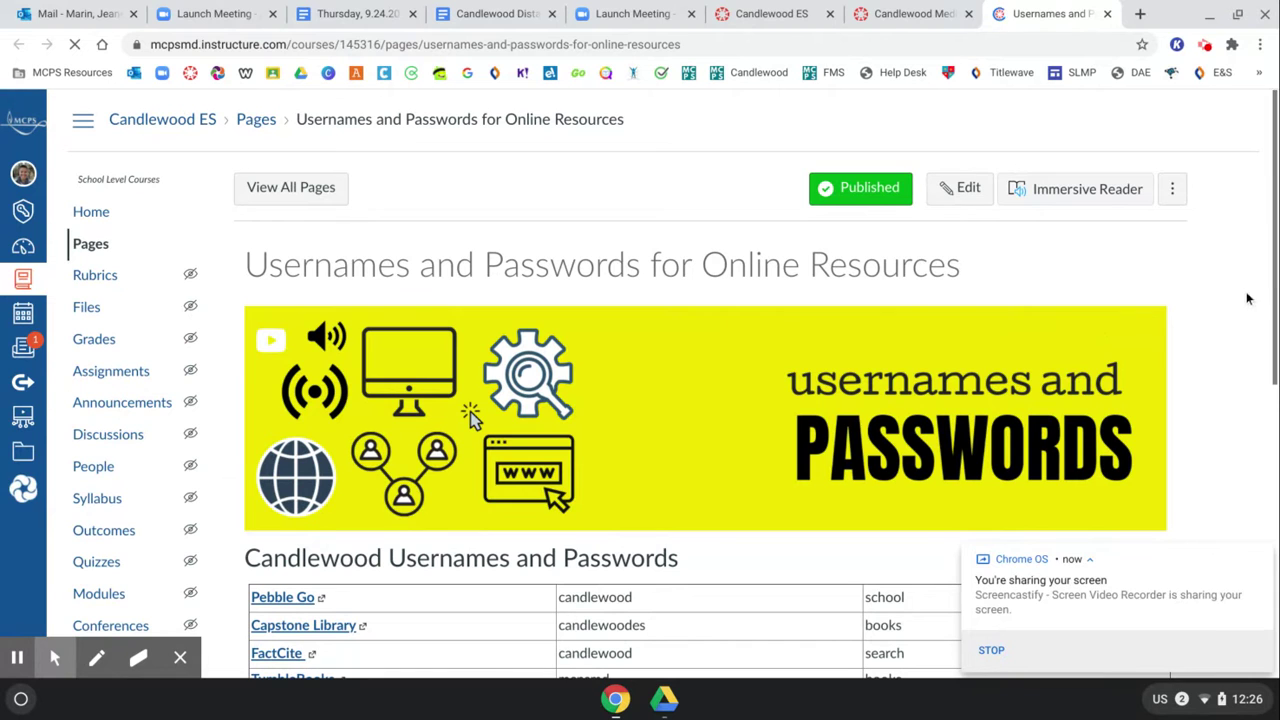
- Review the Usernames and Passwords for Online Resources page, then put it into edit mode
scroll(1240, 294, down, 1)
scroll(1240, 294, down, 2)
scroll(1240, 290, down, 1)
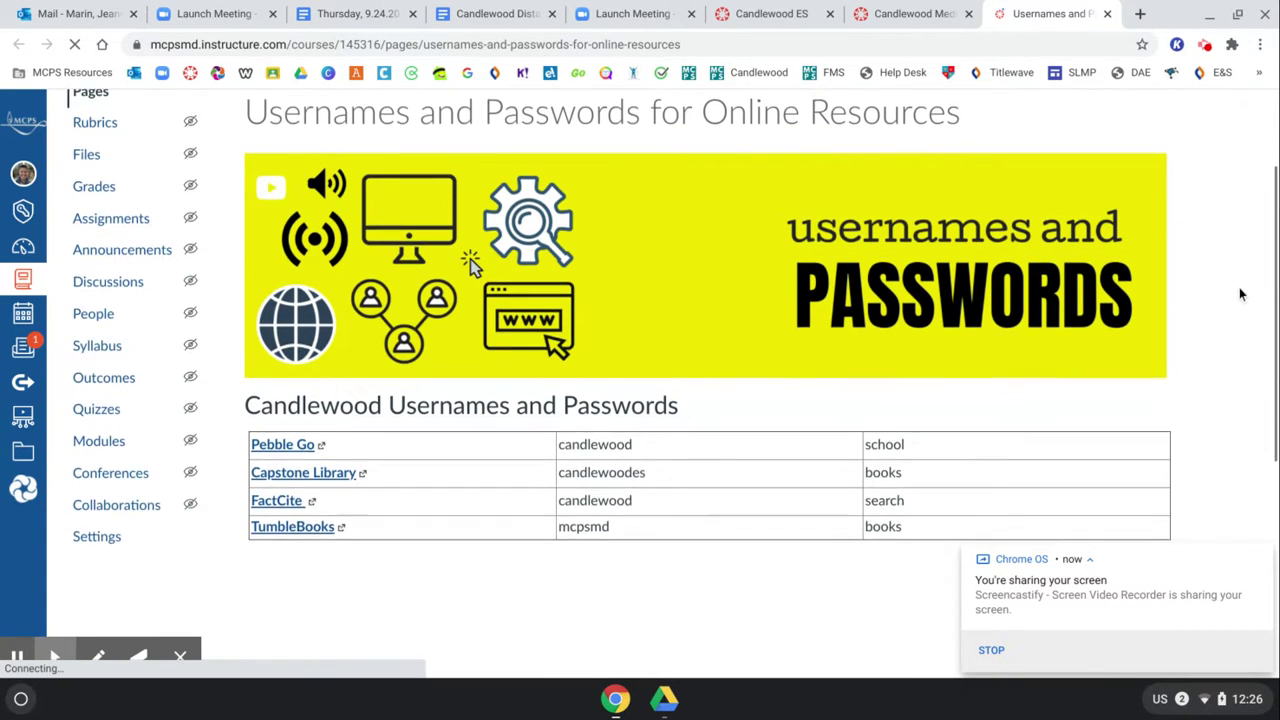
scroll(1240, 290, up, 1)
scroll(1240, 290, down, 4)
scroll(640, 383, down, 3)
scroll(640, 383, down, 4)
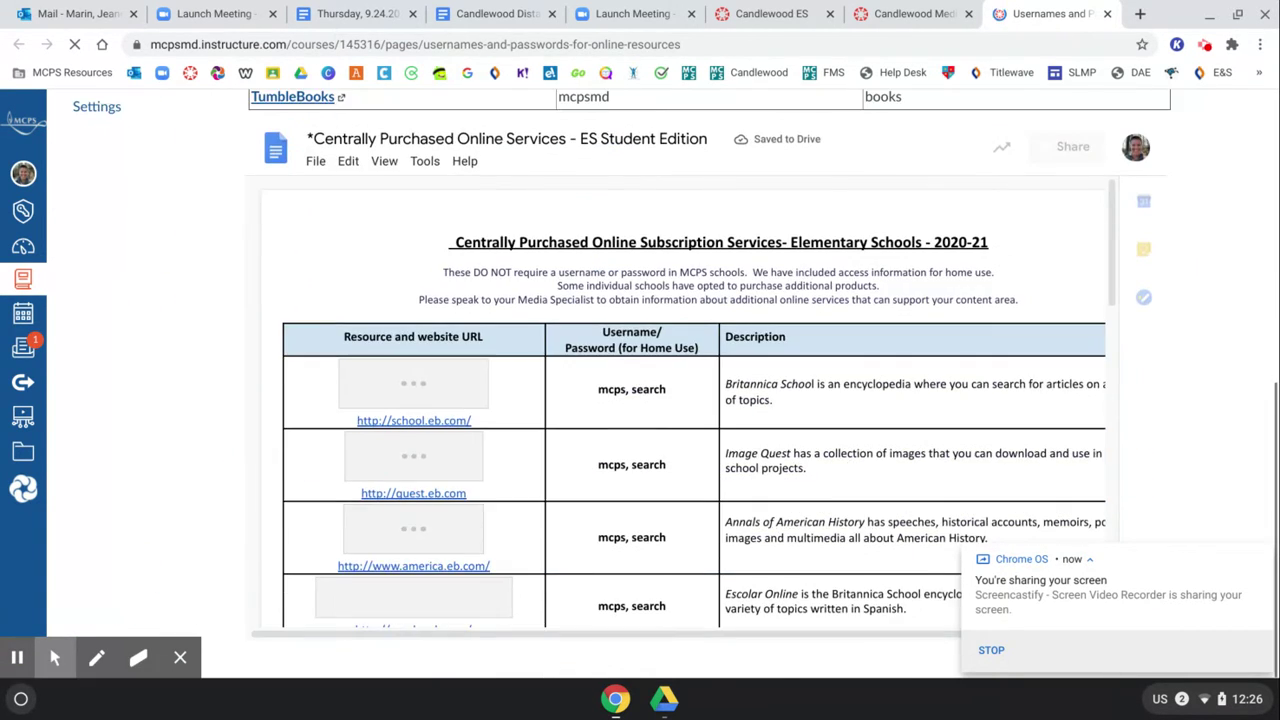
scroll(640, 383, up, 2)
scroll(640, 383, up, 5)
scroll(470, 200, up, 2)
scroll(470, 285, down, 2)
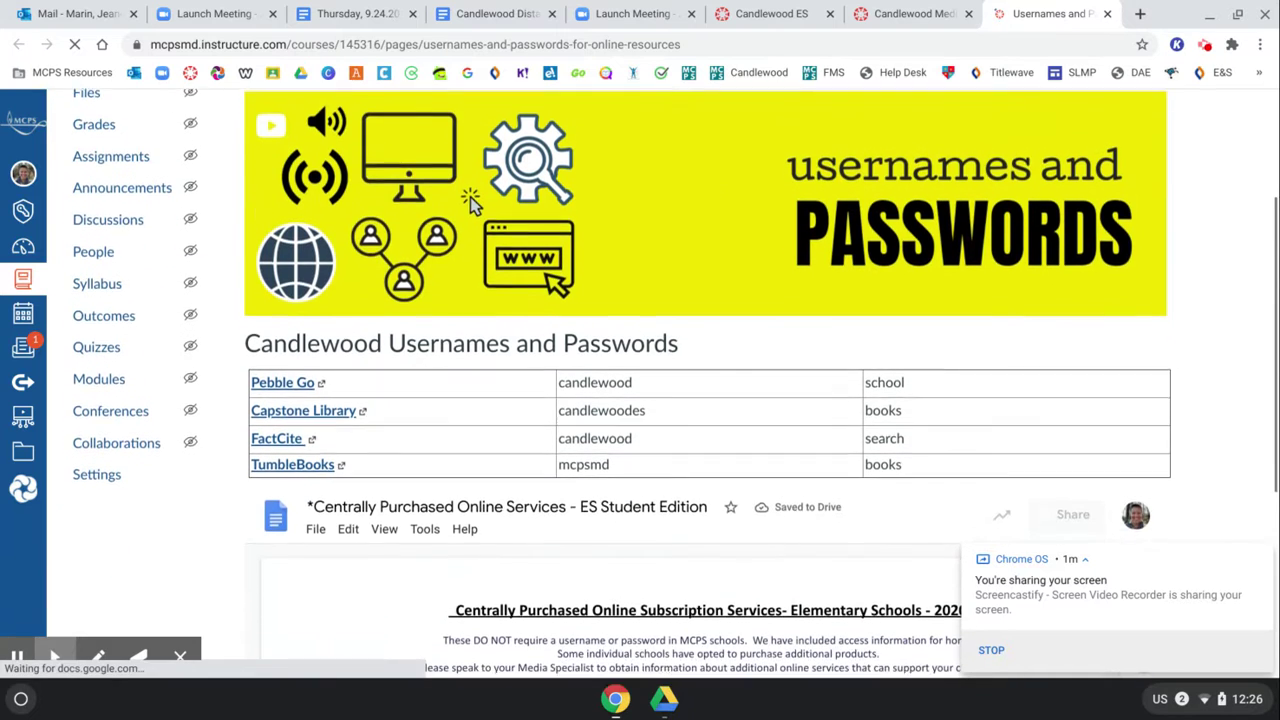
scroll(470, 300, up, 4)
scroll(470, 381, up, 1)
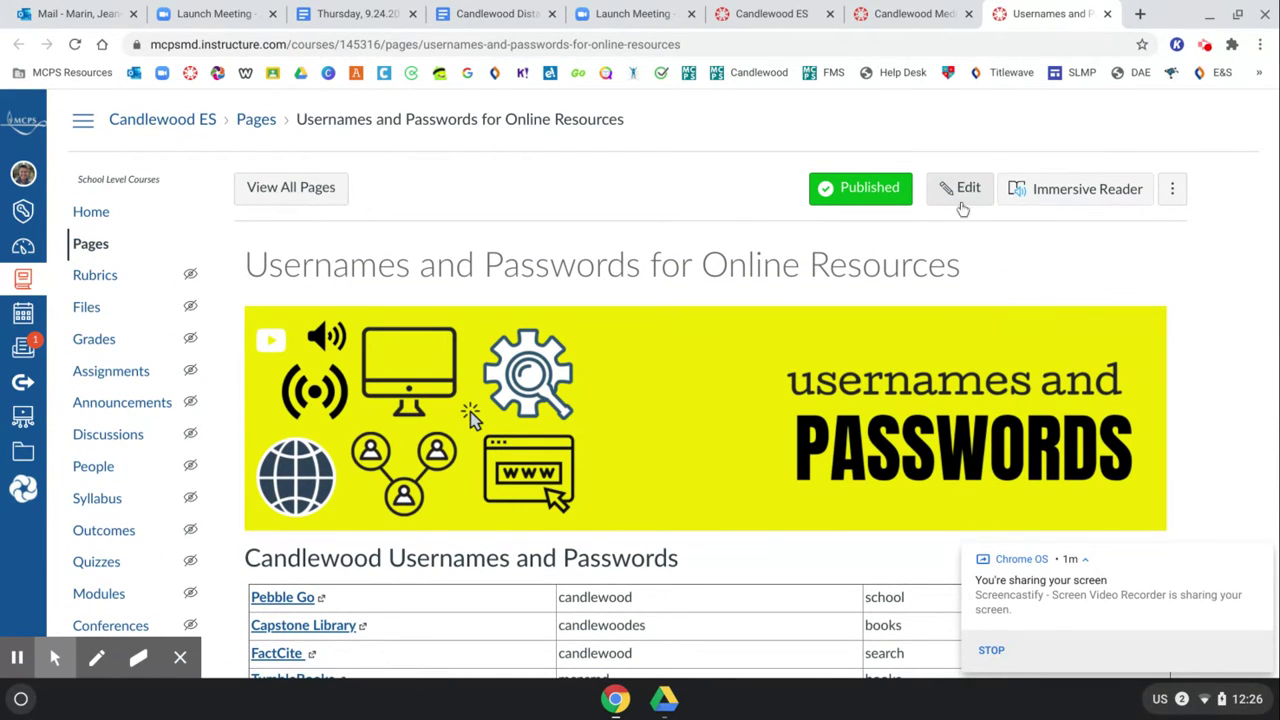
click(964, 200)
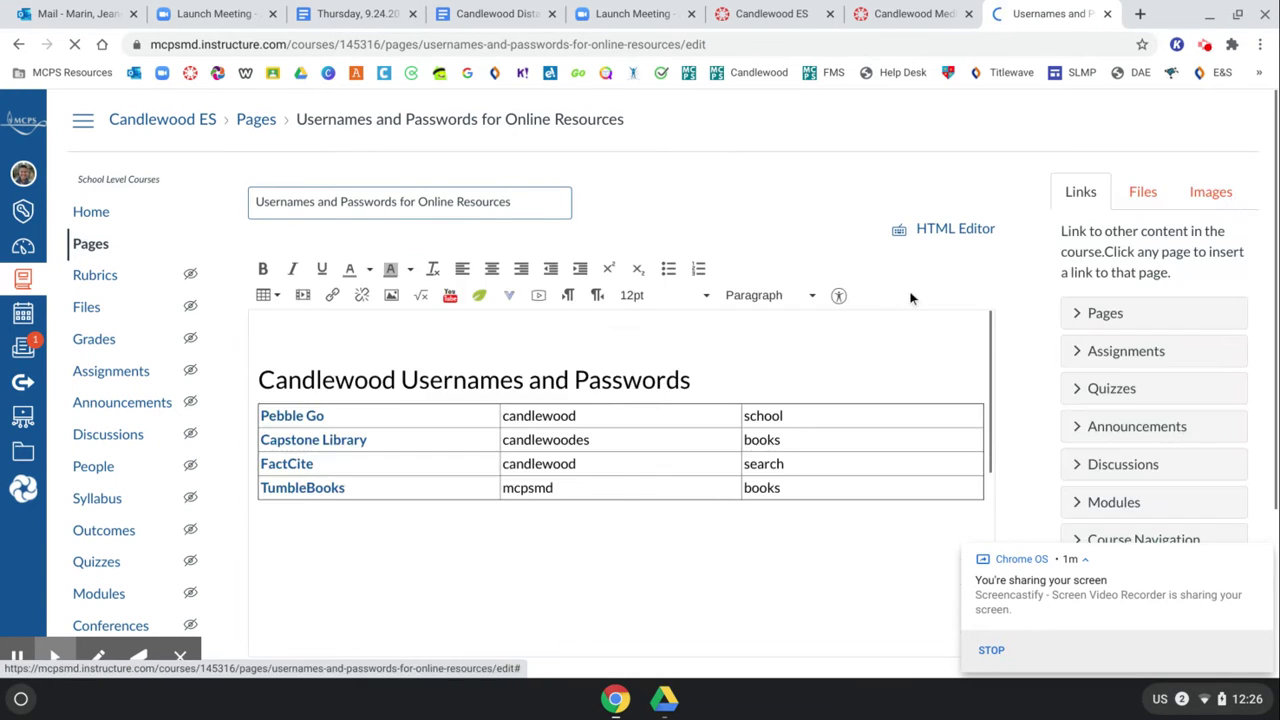
- Look over the page in the editor and switch to the HTML Editor source view
scroll(782, 410, down, 1)
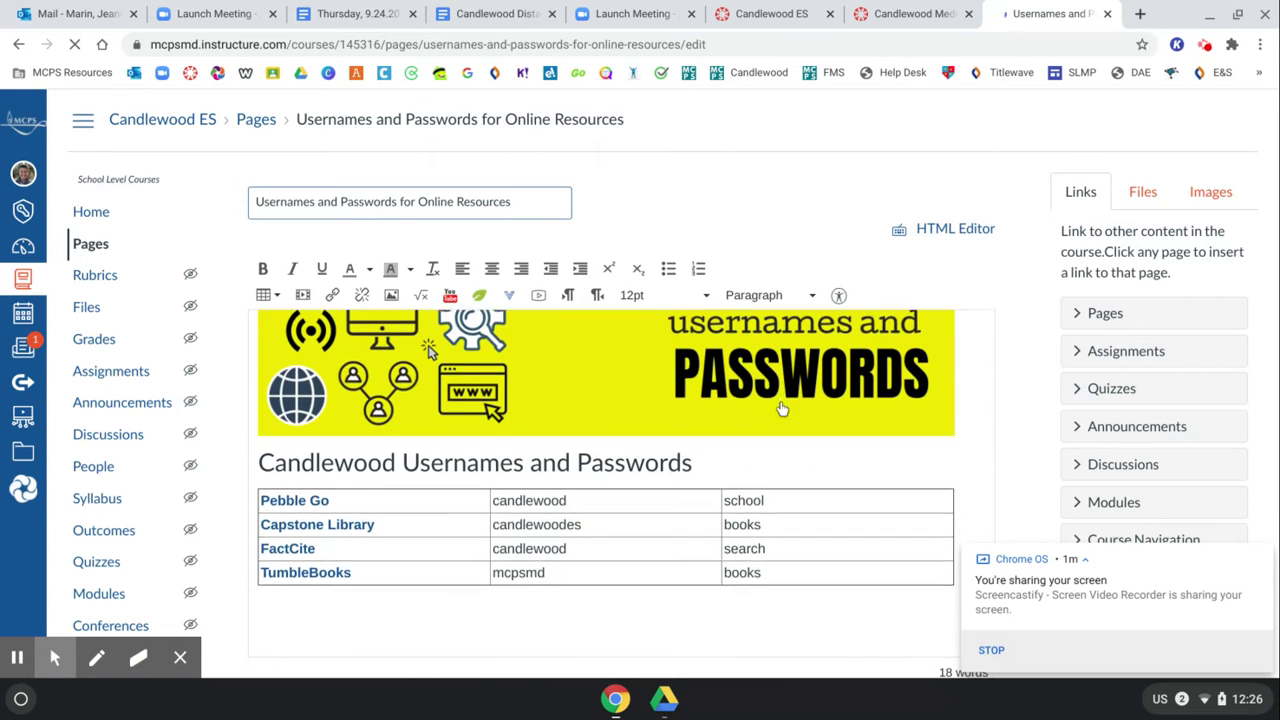
scroll(782, 410, down, 3)
scroll(782, 410, up, 4)
scroll(782, 410, down, 7)
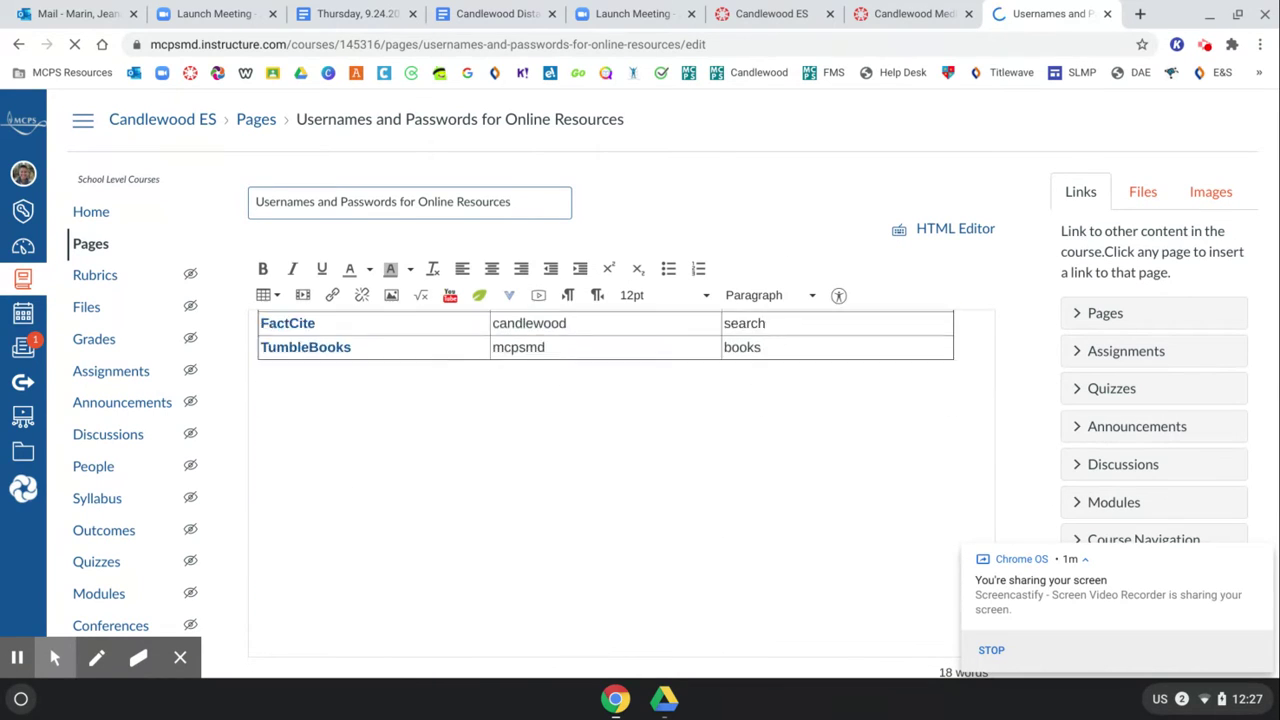
scroll(782, 410, up, 4)
scroll(782, 410, up, 2)
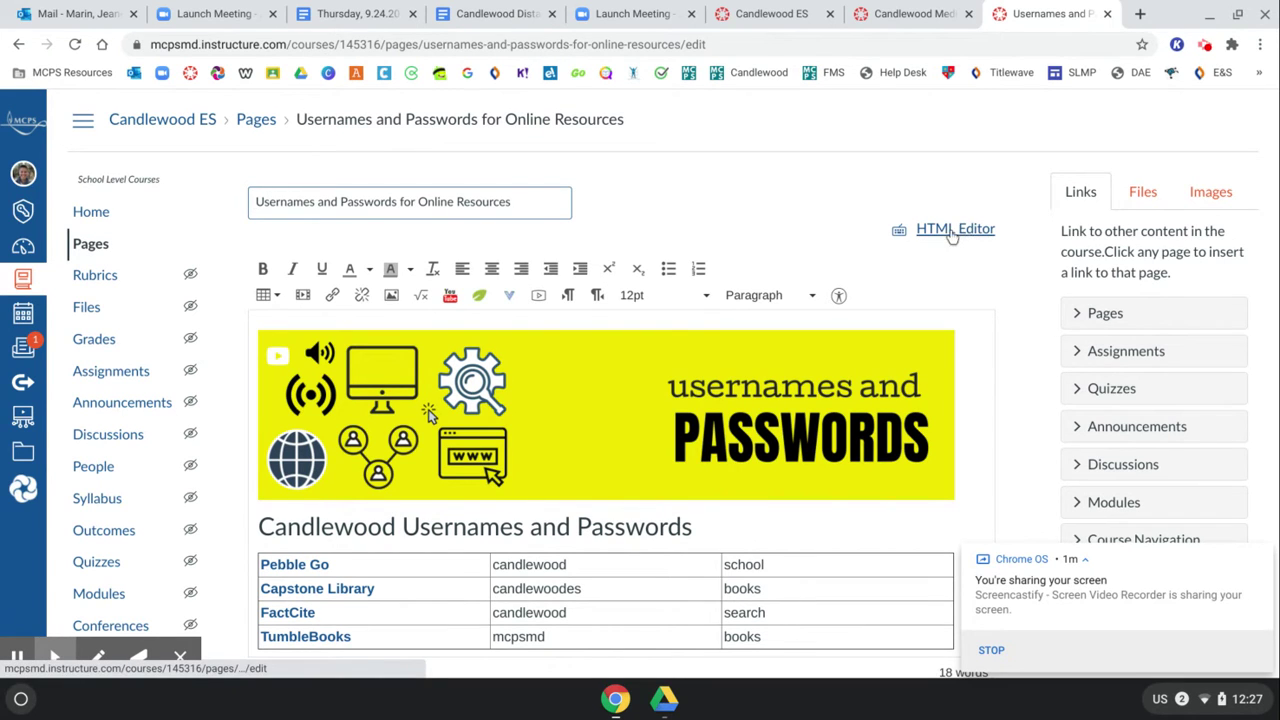
click(955, 230)
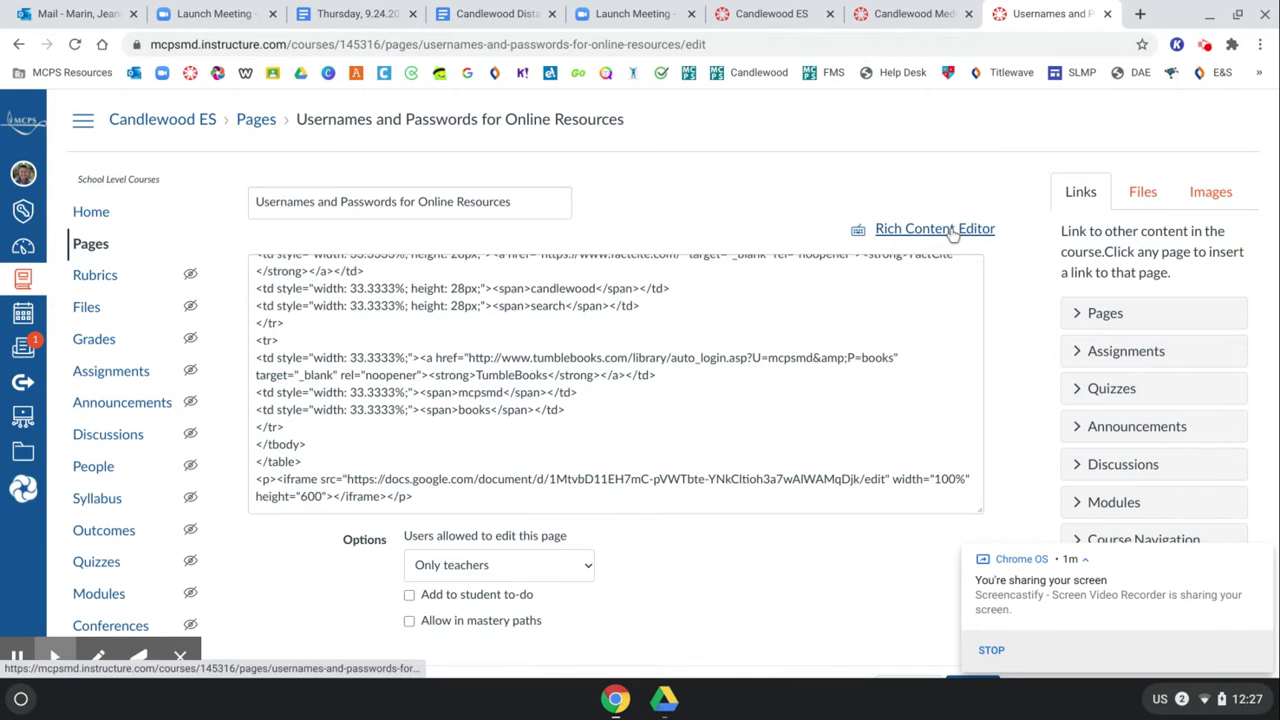
- Select the page's entire HTML source, including the credentials table and Google Doc iframe
scroll(625, 393, down, 1)
scroll(625, 393, up, 1)
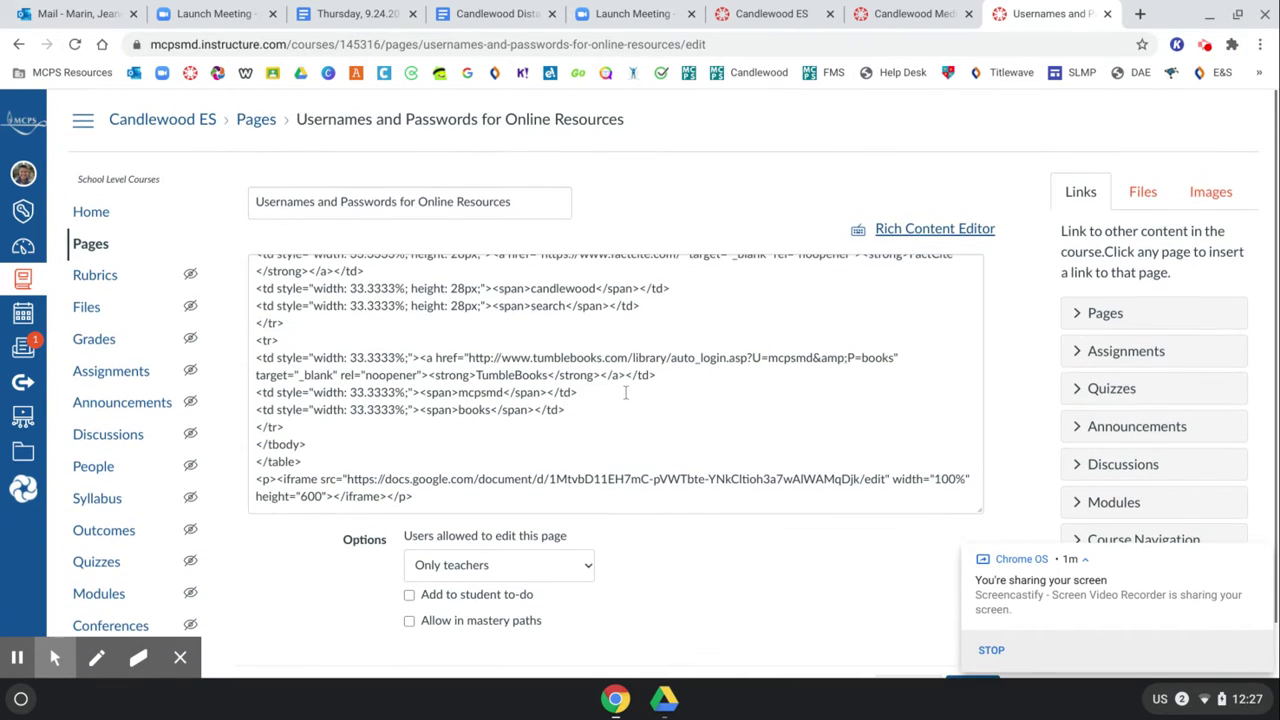
scroll(621, 459, up, 5)
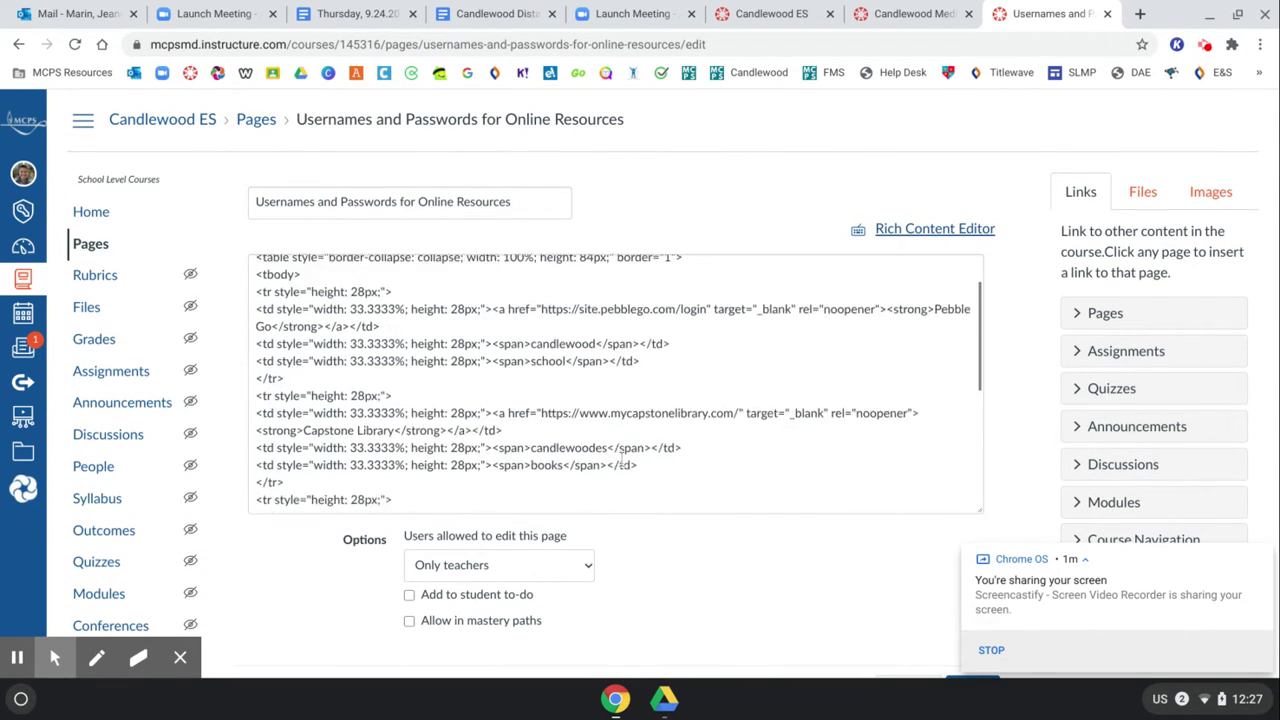
scroll(621, 459, up, 5)
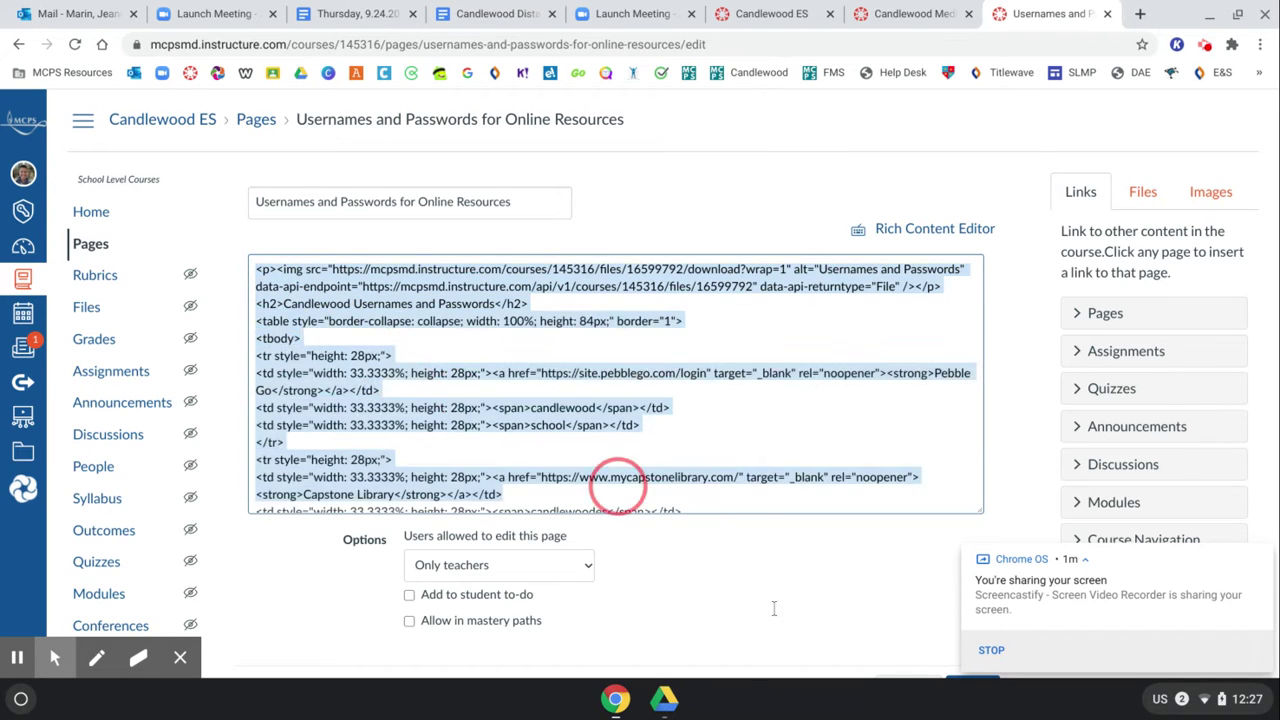
mouse_move(257, 268)
mouse_down()
mouse_move(968, 716)
mouse_move(604, 468)
mouse_up()
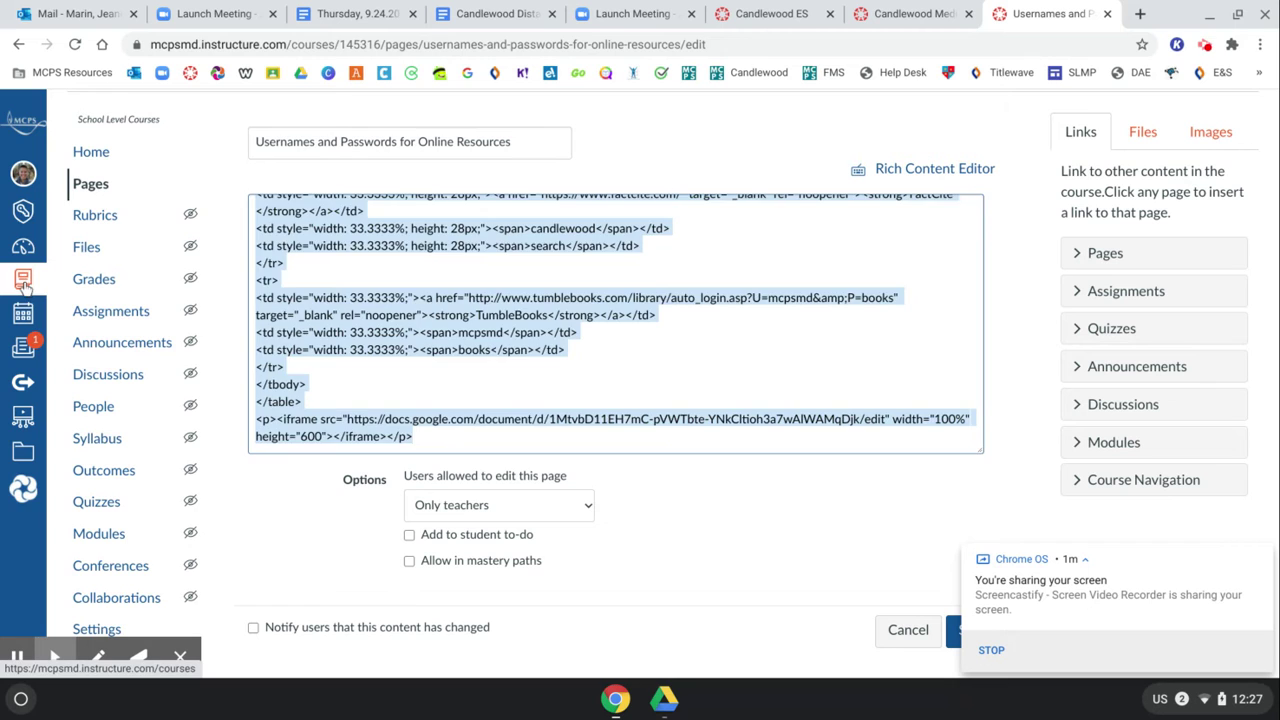
click(24, 284)
- Open the Media - Grade 1: Kolle FY21 course from the All Courses list
click(117, 281)
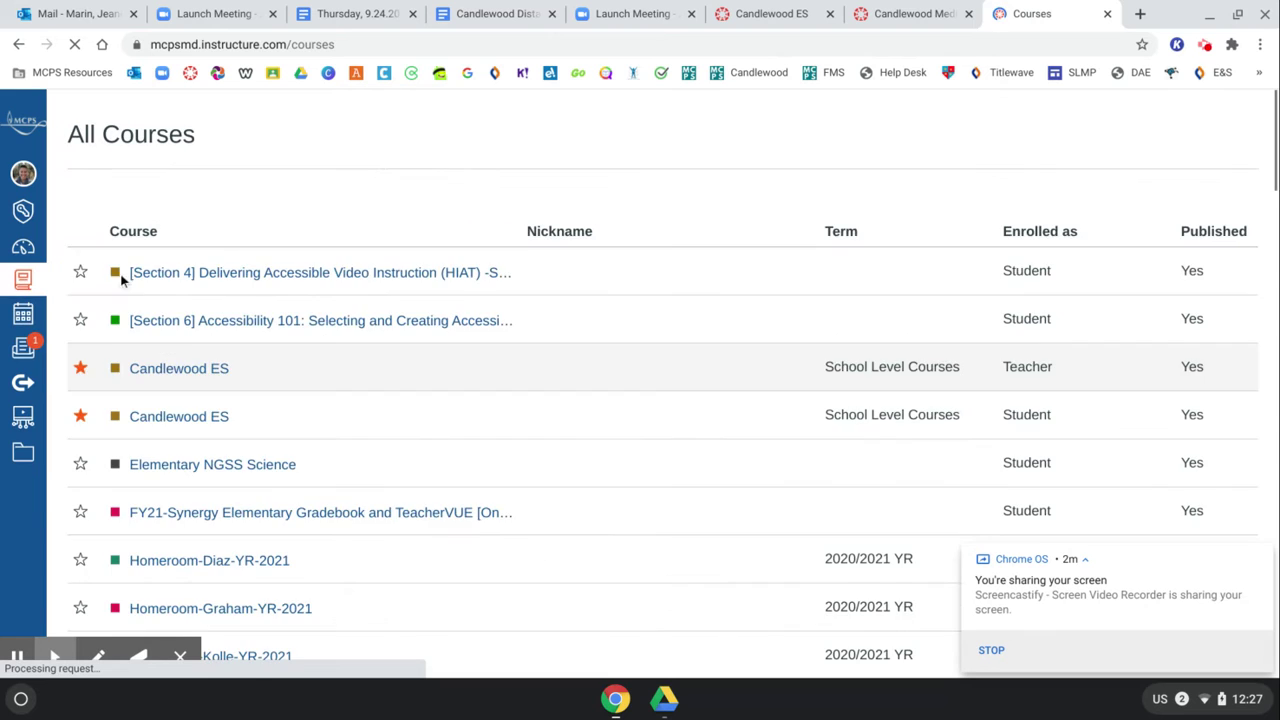
scroll(217, 371, down, 2)
scroll(217, 371, down, 2)
scroll(217, 371, down, 2)
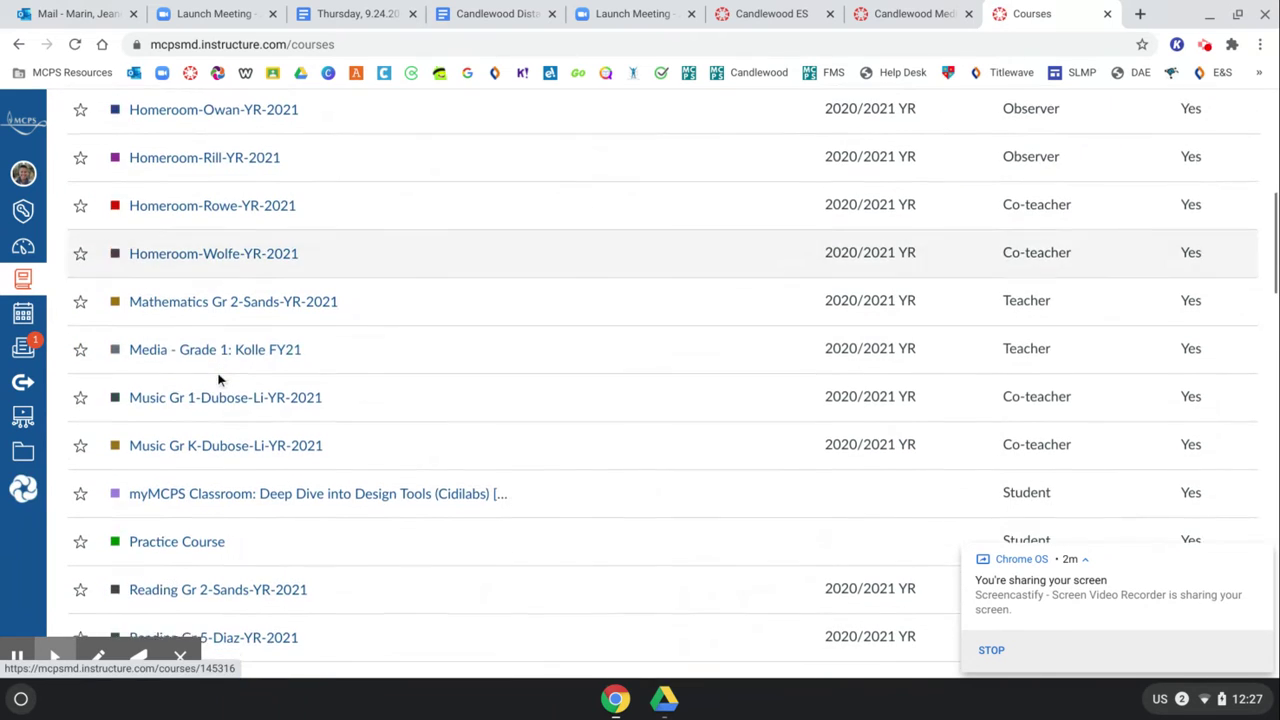
click(217, 341)
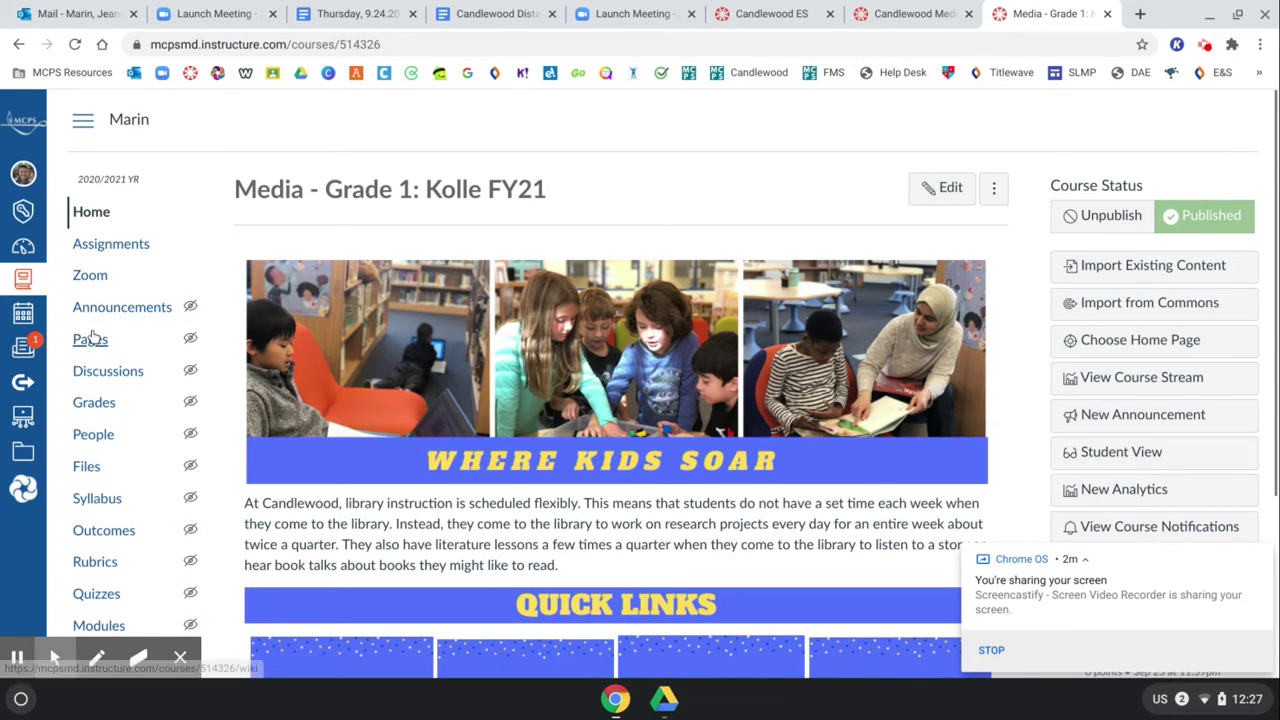
- Create a new page titled 'Usernames and Passwords' in the course's Pages list
click(90, 339)
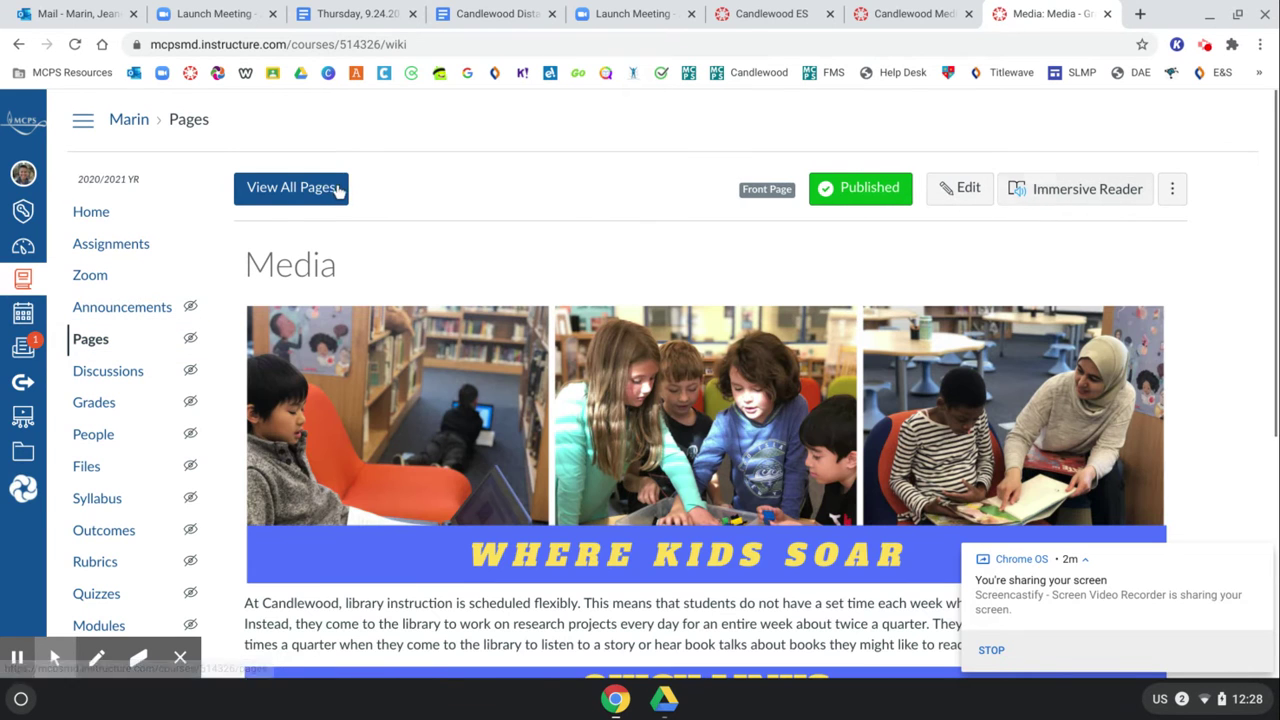
click(337, 191)
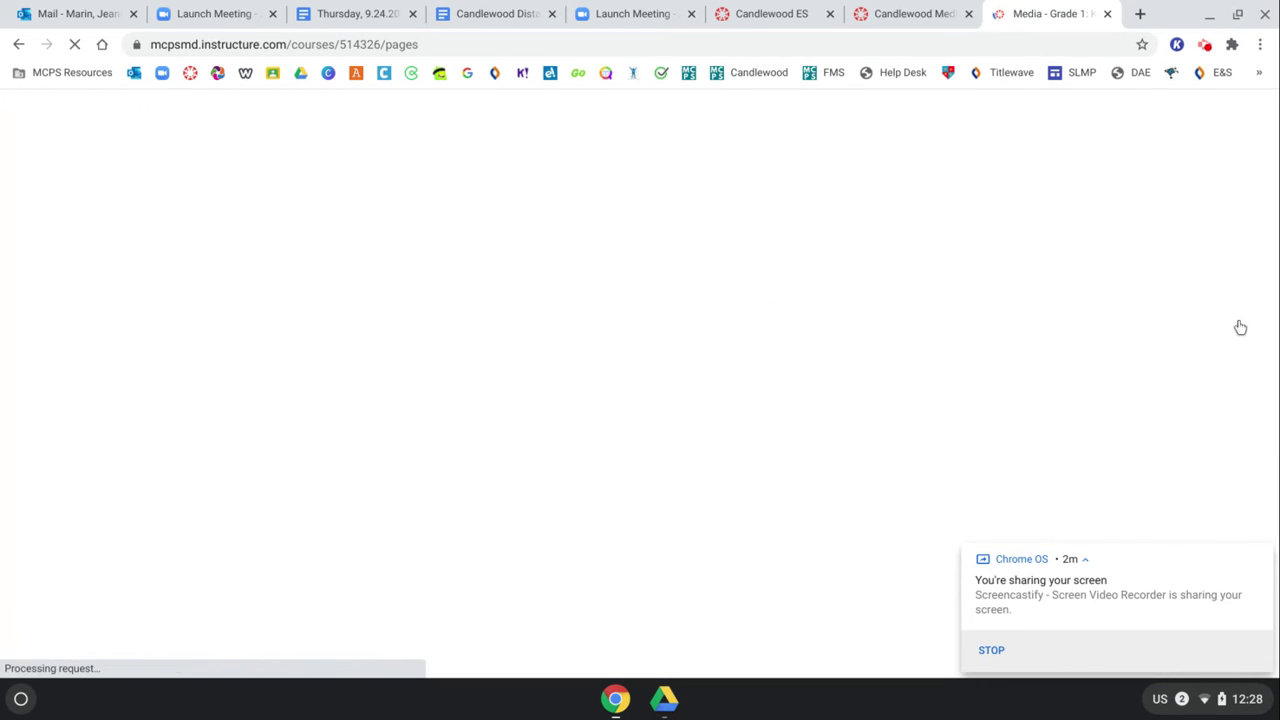
click(1190, 196)
text(Usernames and Passwords)
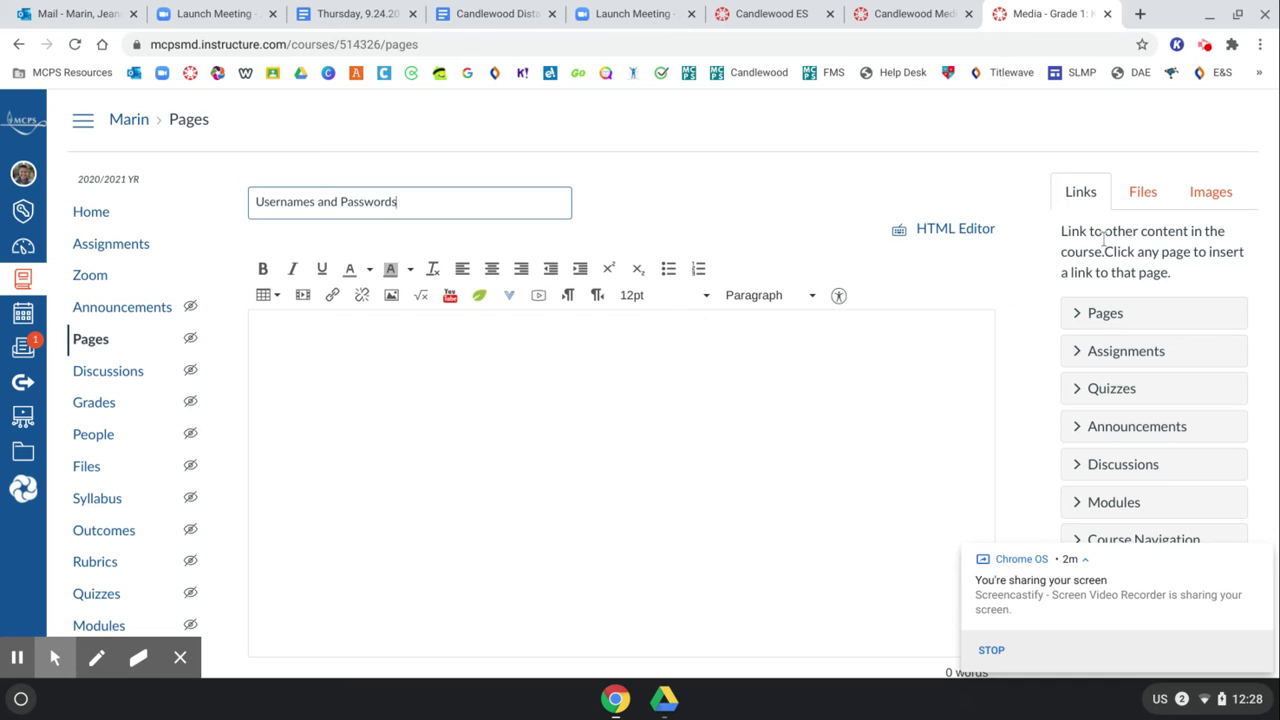
- Paste the copied HTML into the new page's source, then Save & Publish it
click(955, 229)
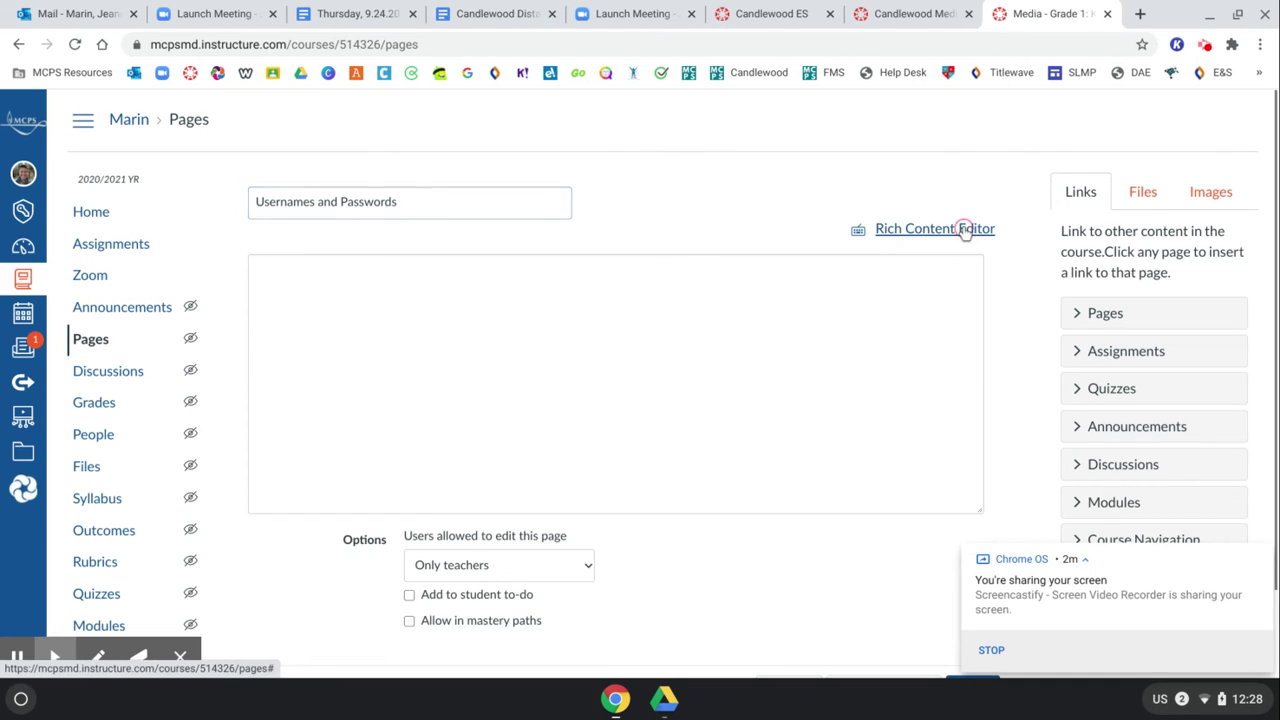
click(738, 353)
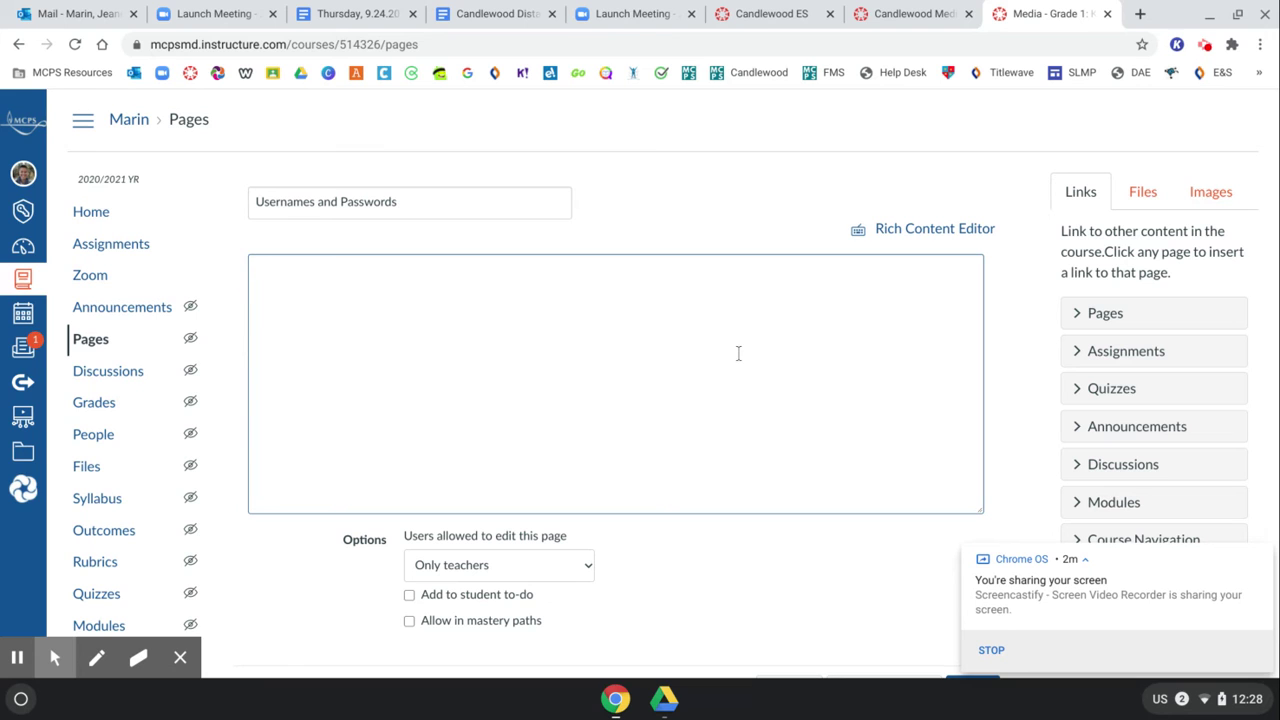
key(ctrl+v)
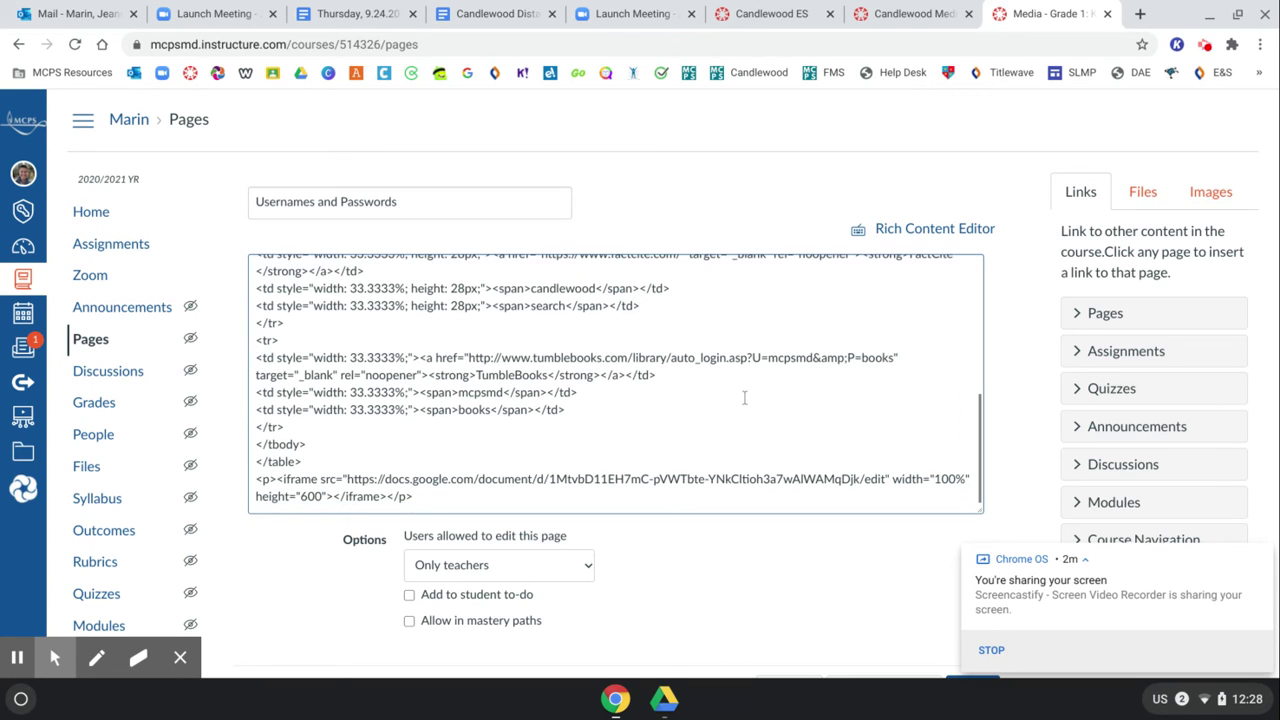
scroll(734, 614, down, 2)
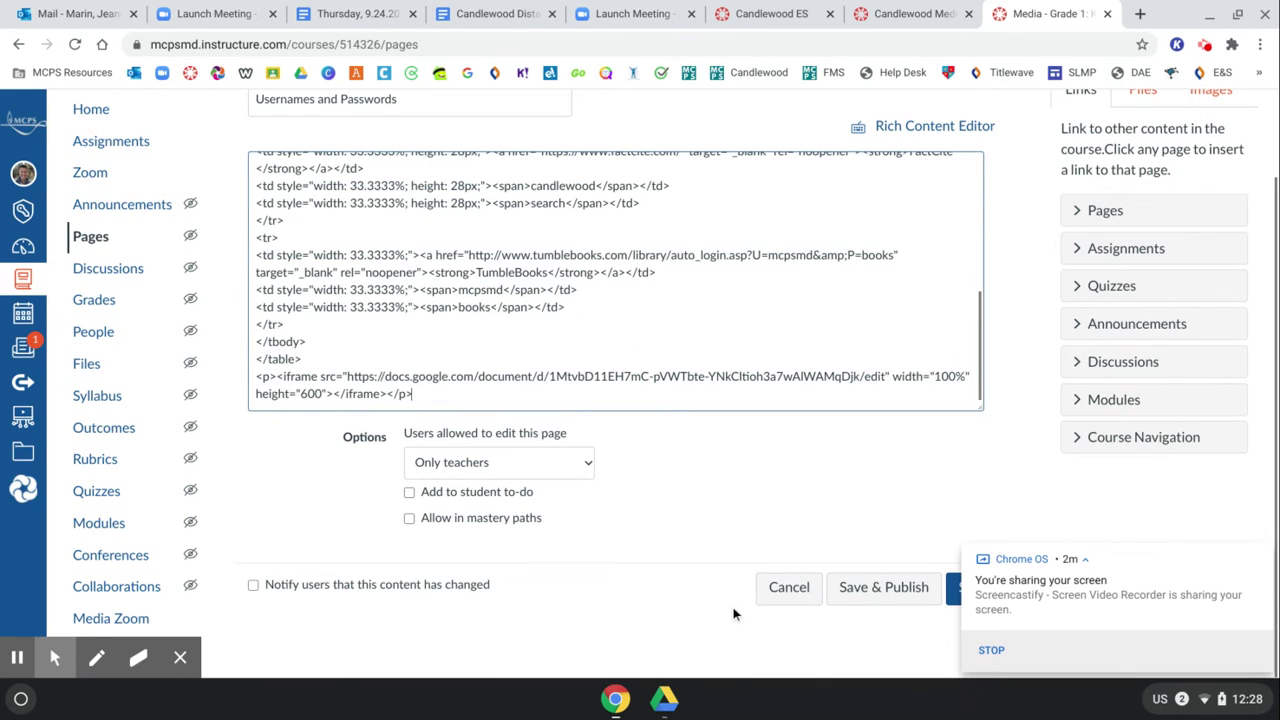
click(873, 591)
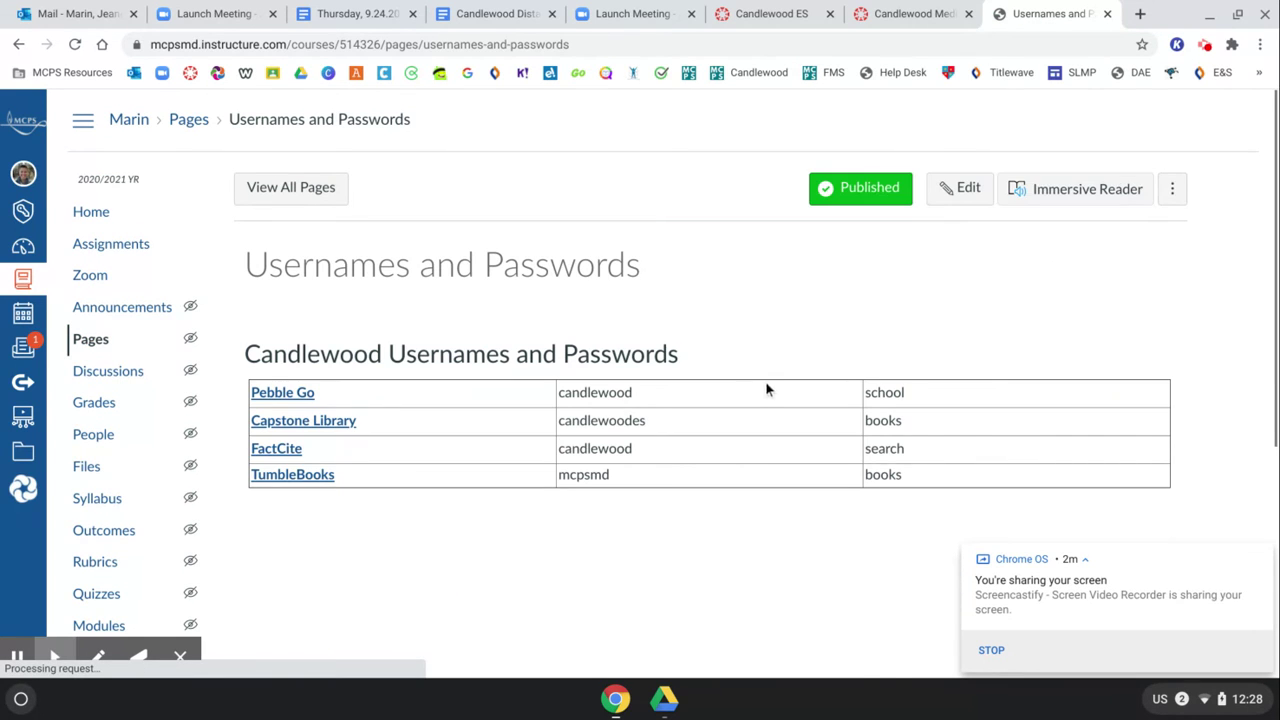
scroll(769, 385, down, 1)
scroll(769, 385, down, 1)
scroll(769, 385, down, 3)
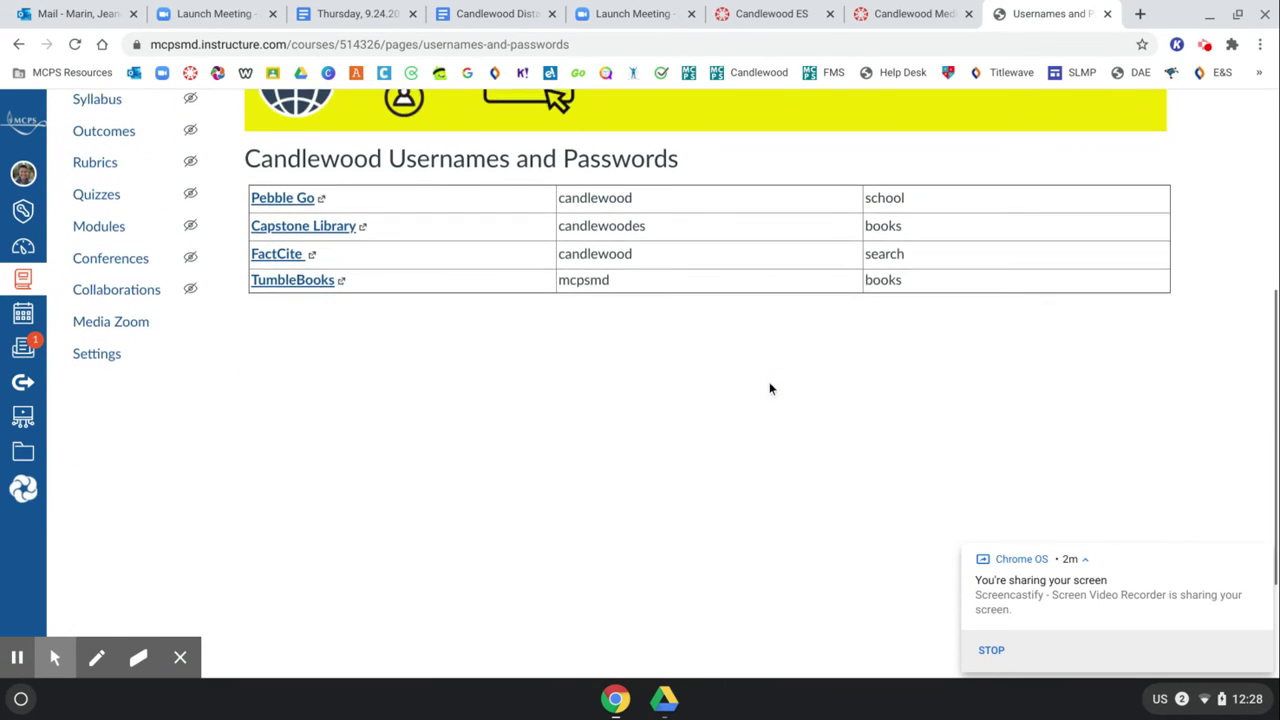
scroll(769, 388, up, 5)
scroll(471, 357, down, 3)
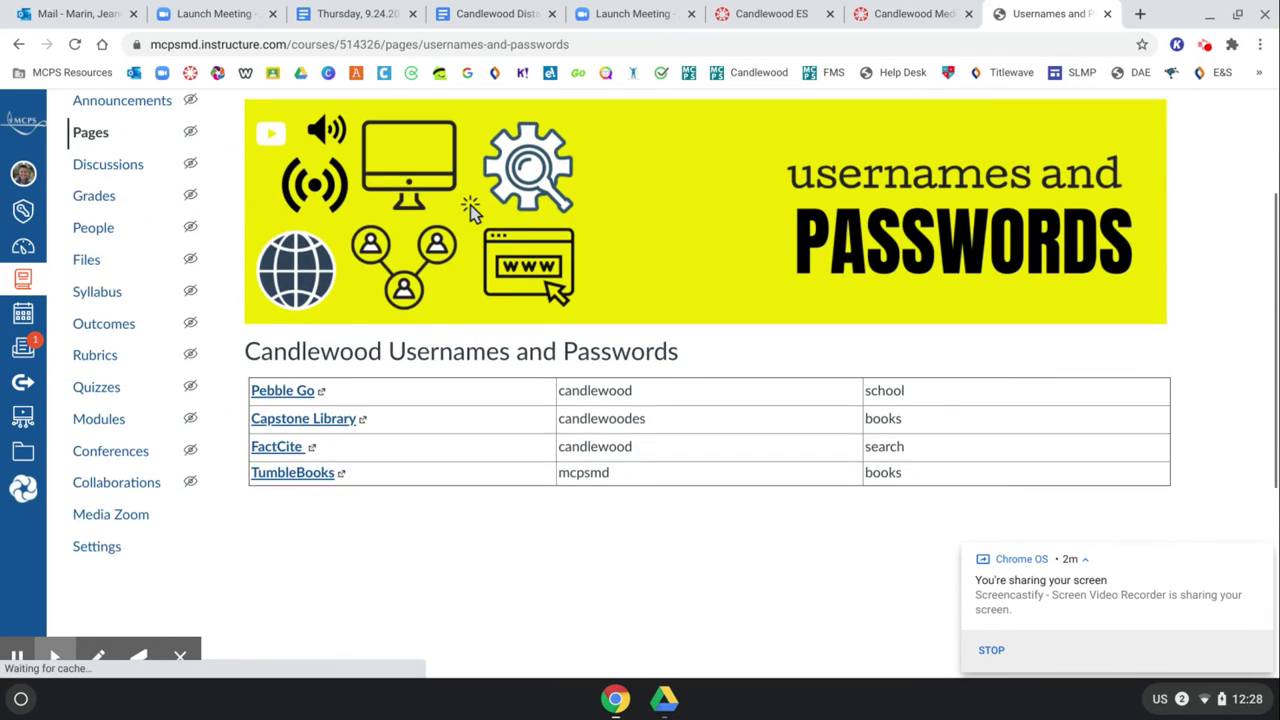
scroll(471, 210, down, 2)
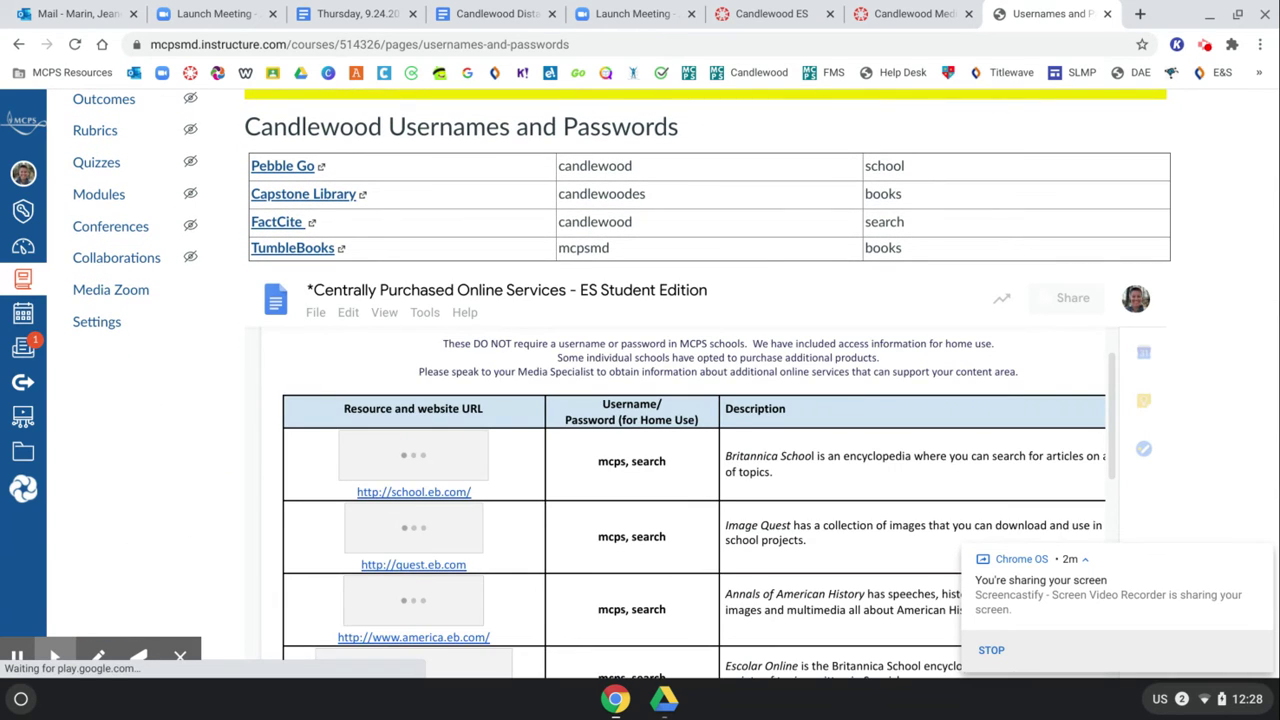
scroll(790, 513, down, 3)
scroll(790, 513, down, 1)
scroll(790, 513, down, 3)
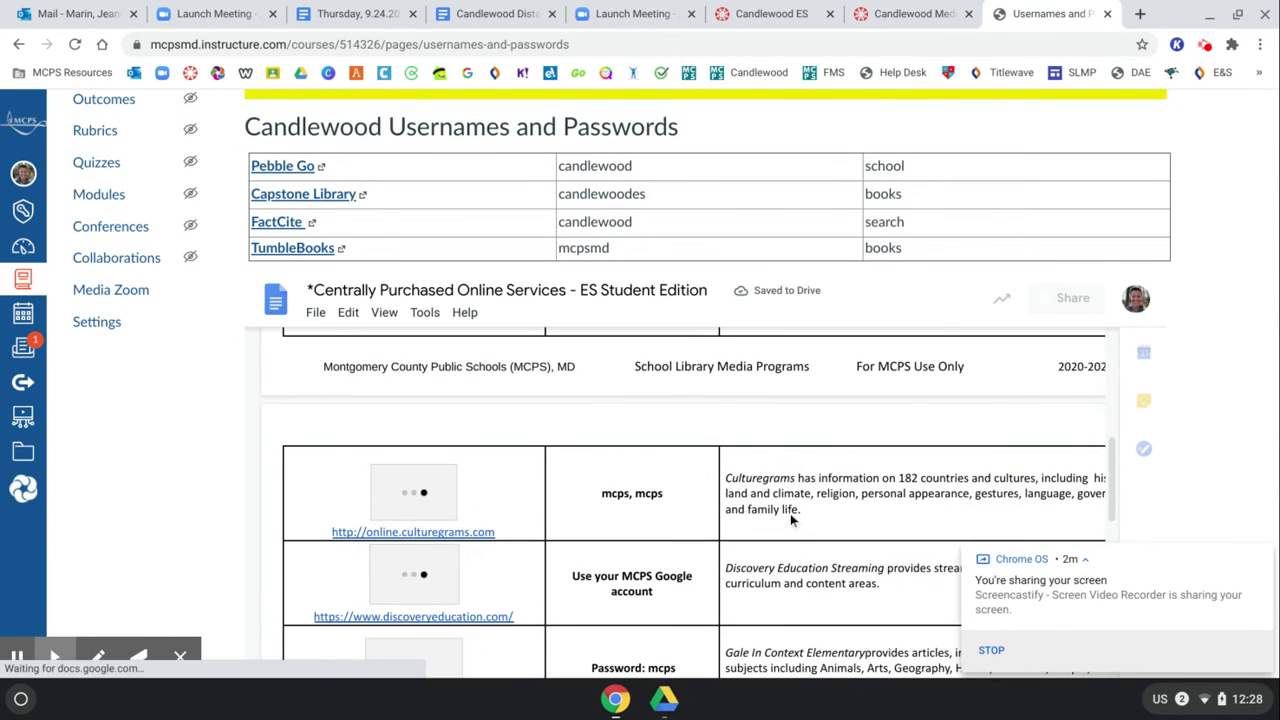
scroll(790, 513, down, 3)
scroll(1197, 370, down, 1)
scroll(1197, 370, down, 1)
scroll(1197, 370, up, 1)
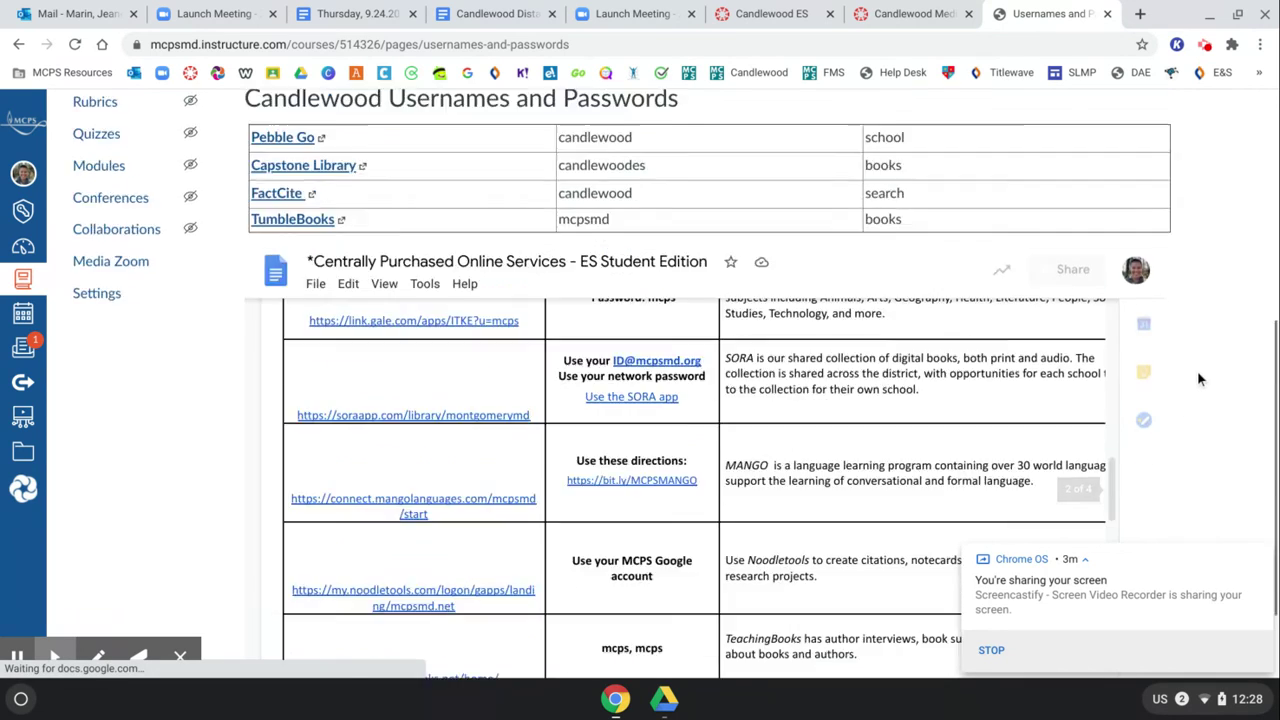
scroll(1197, 378, up, 4)
scroll(470, 415, up, 1)
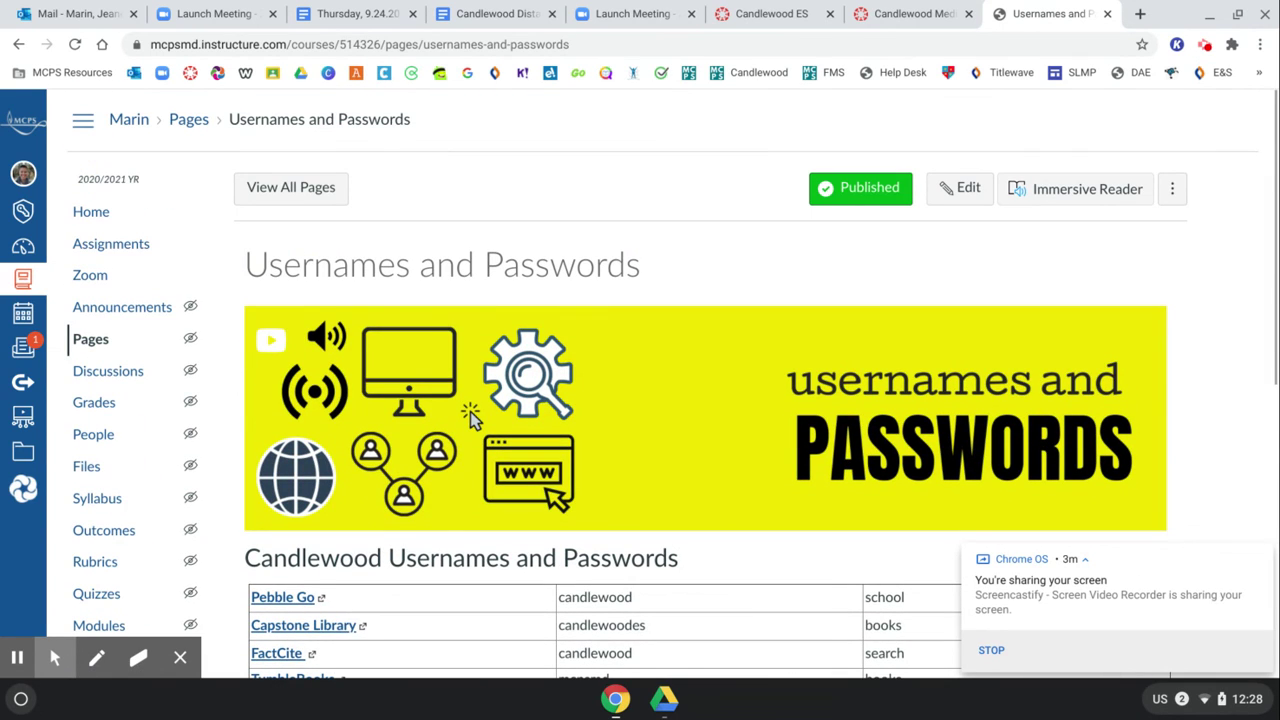